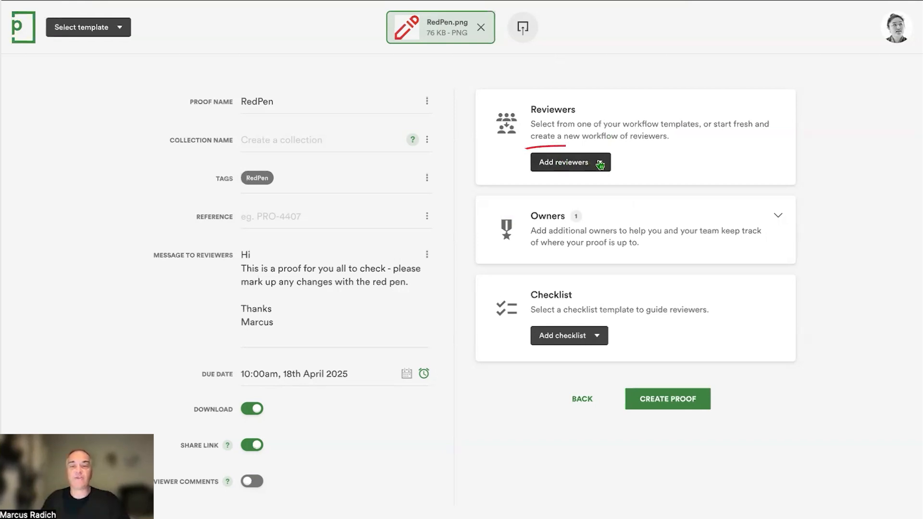
Step: Start a new reviewer workflow, add a step before the final one, and enter the reviewer's e-mail from the address book in it
{"action": "left_click", "coordinate": [588, 163]}
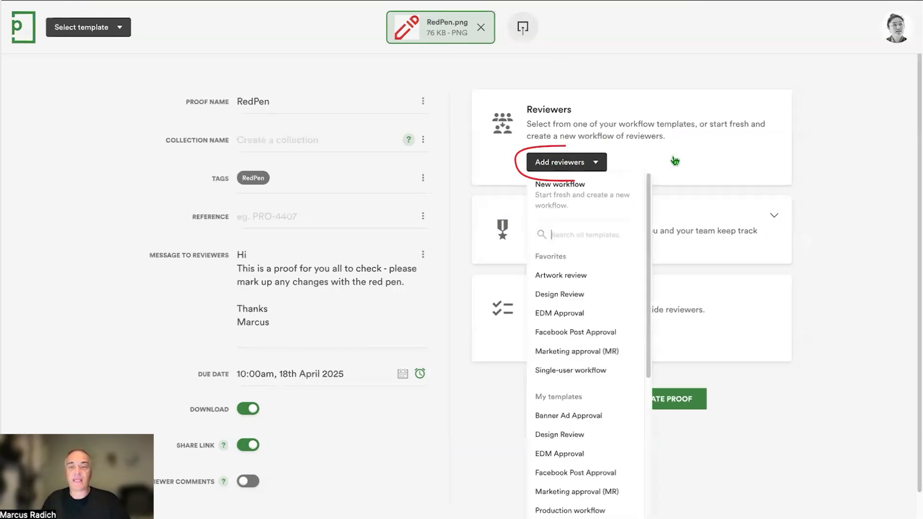
{"action": "left_click", "coordinate": [582, 187]}
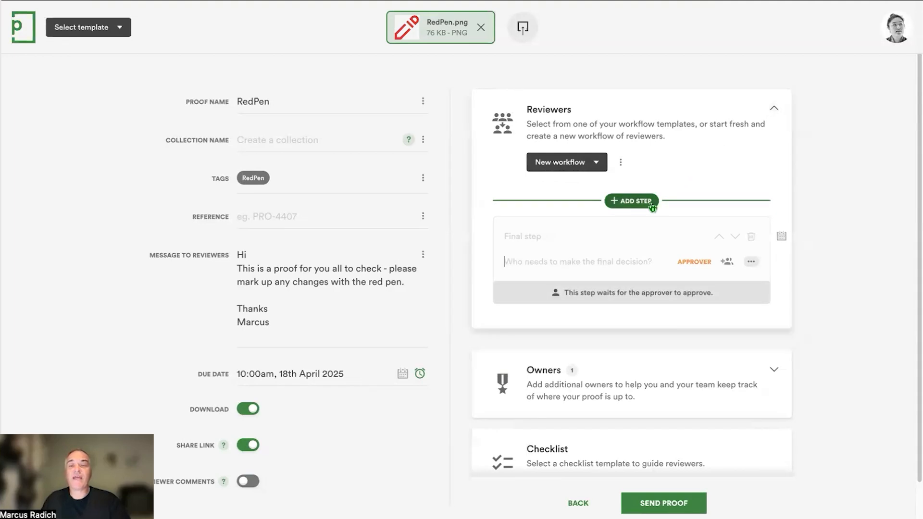
{"action": "left_click", "coordinate": [676, 202]}
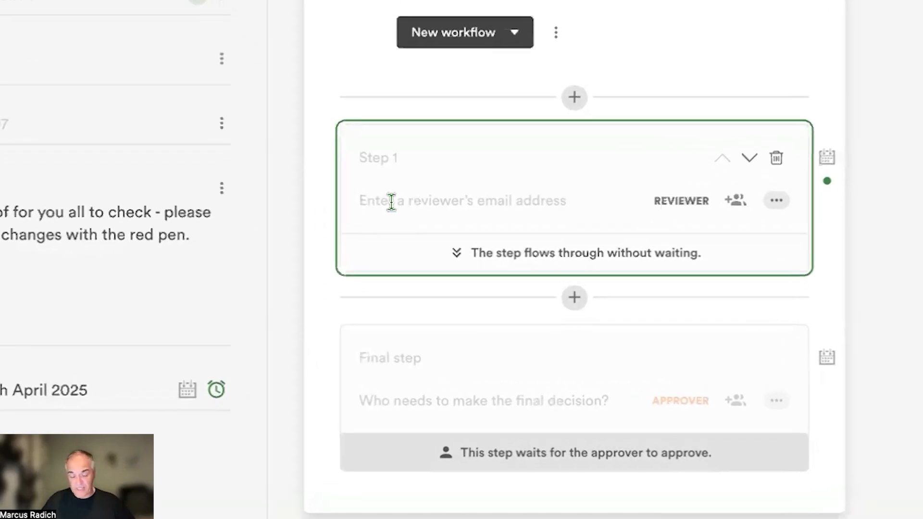
{"action": "type", "text": "marcus"}
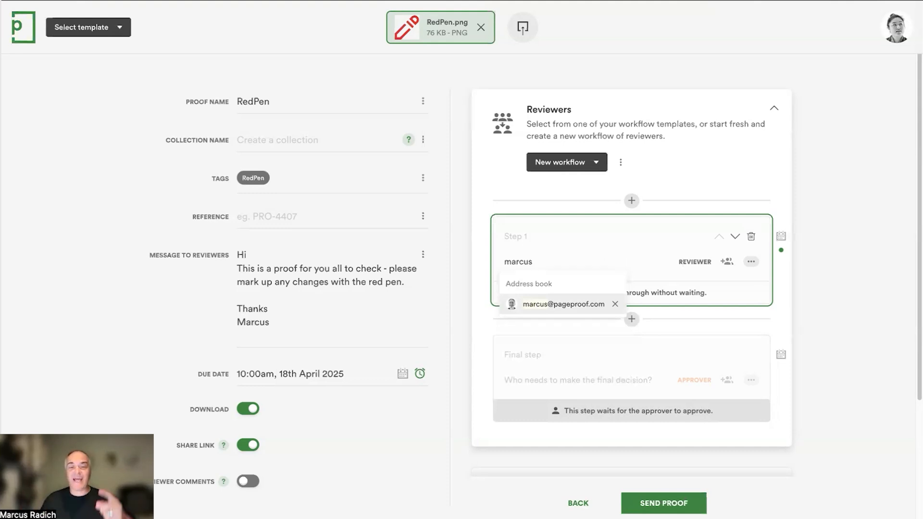
{"action": "left_click", "coordinate": [546, 308]}
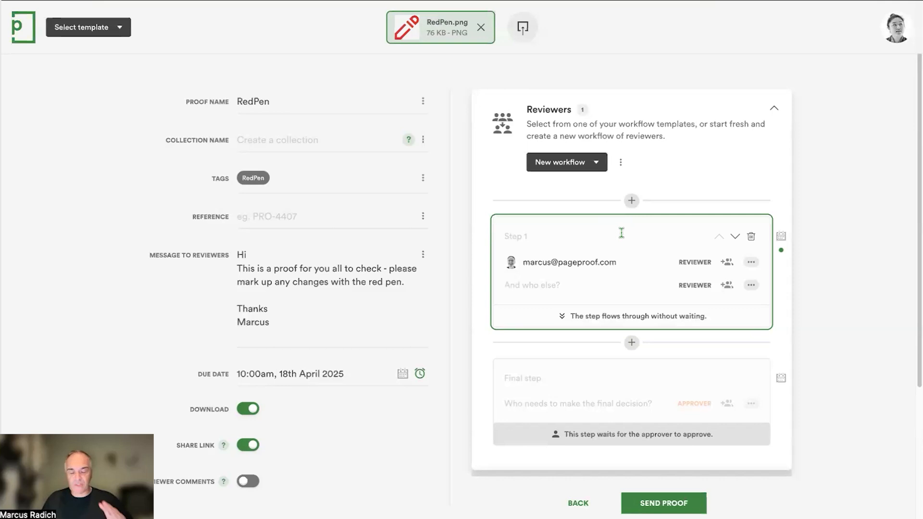
Step: Assign the Step 1 reviewer the Mandatory role, and change that role to Gatekeeper
{"action": "left_click", "coordinate": [752, 266]}
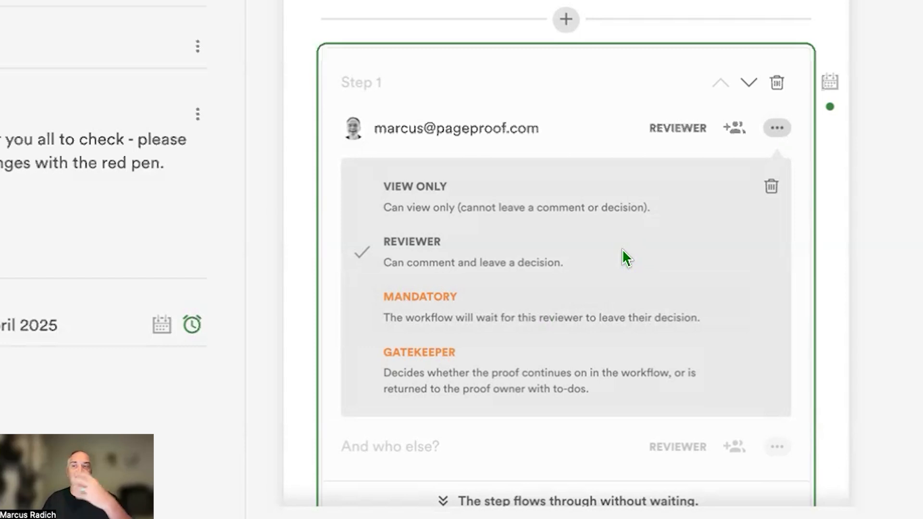
{"action": "left_click", "coordinate": [513, 310]}
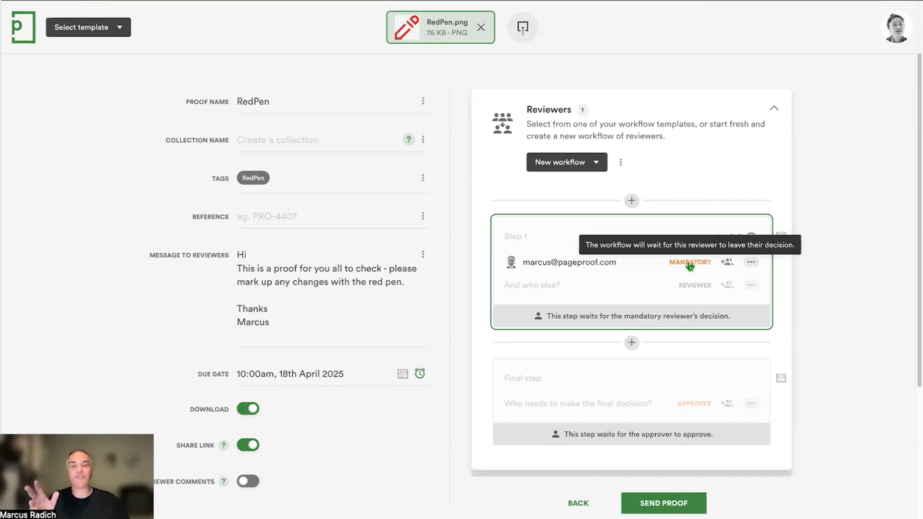
{"action": "left_click", "coordinate": [753, 262]}
{"action": "left_click", "coordinate": [600, 405]}
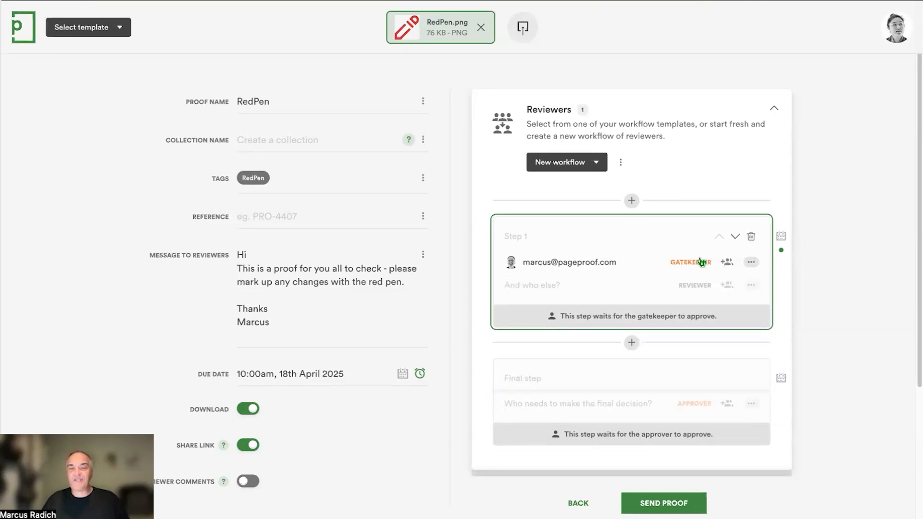
{"action": "mouse_move", "coordinate": [690, 266]}
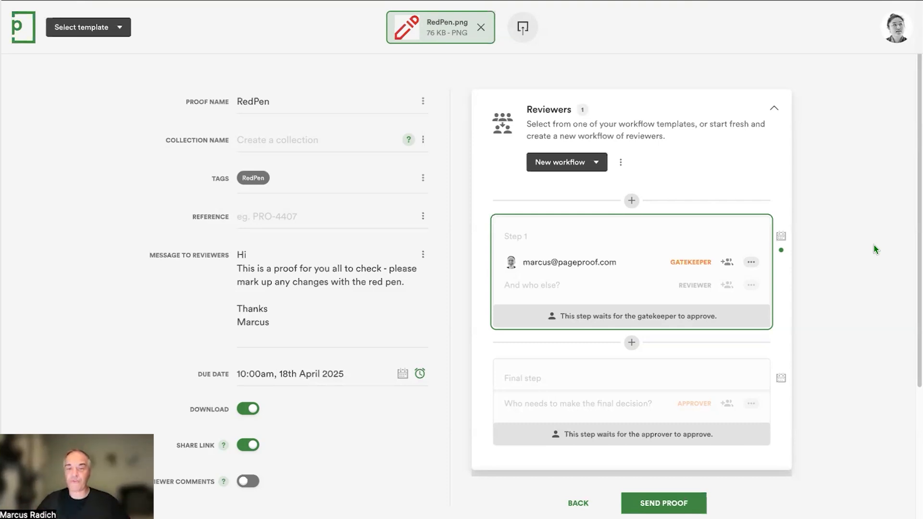
Step: Review the role options for the Step 1 reviewer and the list of available workflow templates
{"action": "left_click", "coordinate": [751, 262]}
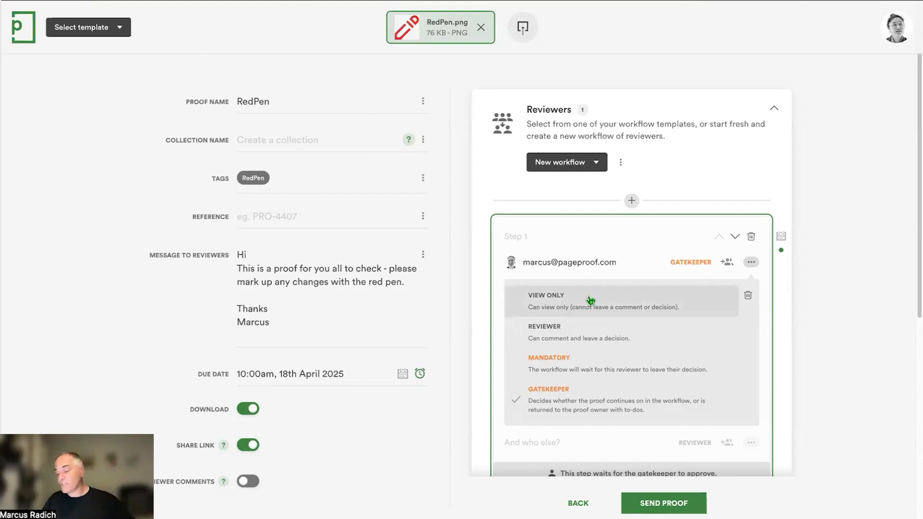
{"action": "left_click", "coordinate": [753, 264]}
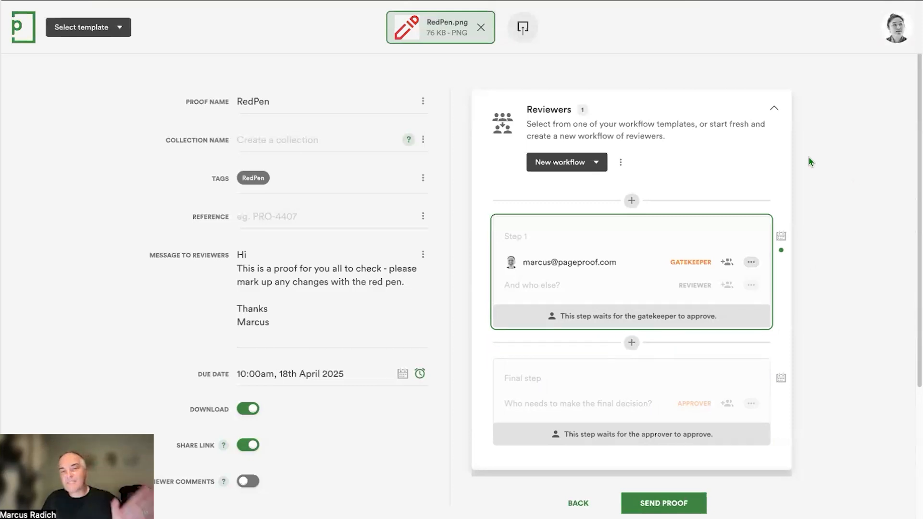
{"action": "left_click", "coordinate": [595, 167]}
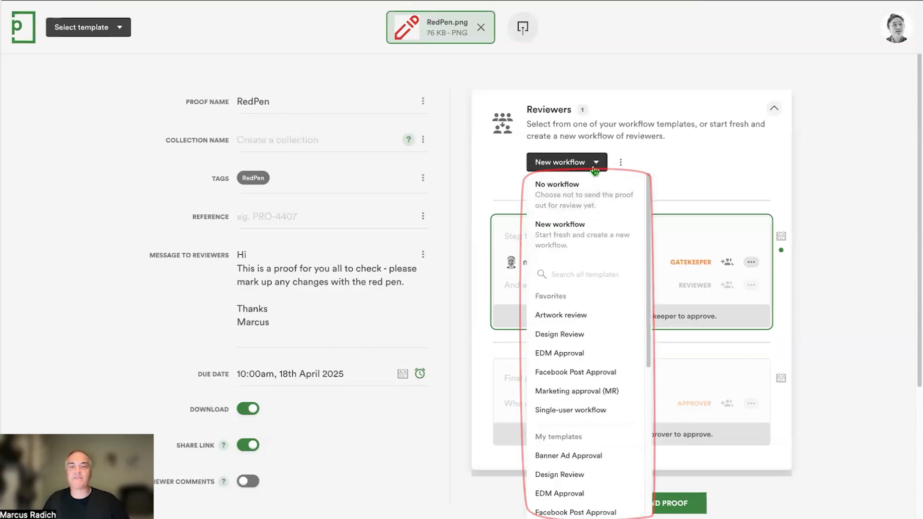
{"action": "left_click", "coordinate": [592, 164]}
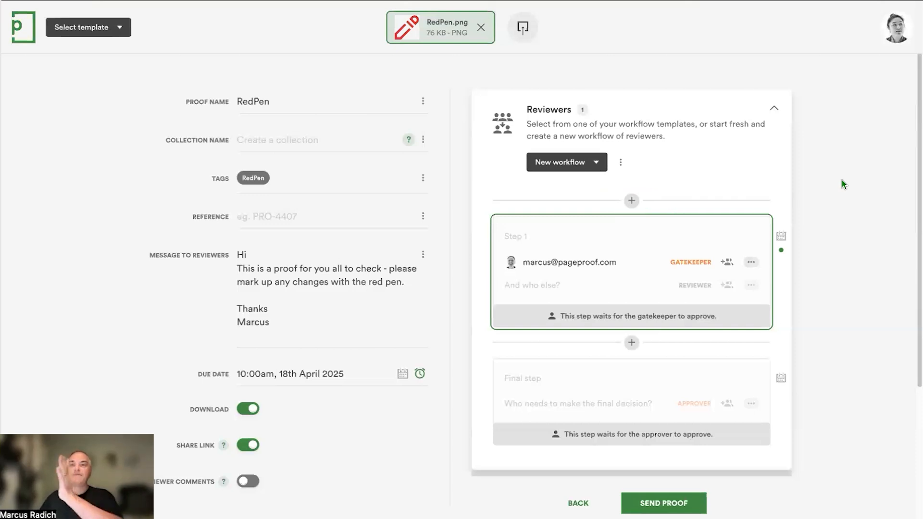
Step: Open the team members list and view the form for inviting someone to the team
{"action": "left_click", "coordinate": [896, 32]}
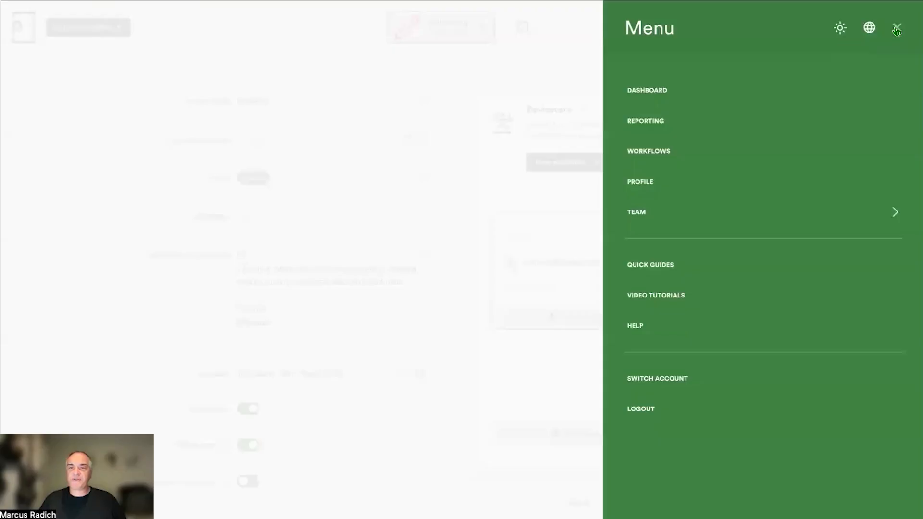
{"action": "left_click", "coordinate": [797, 213]}
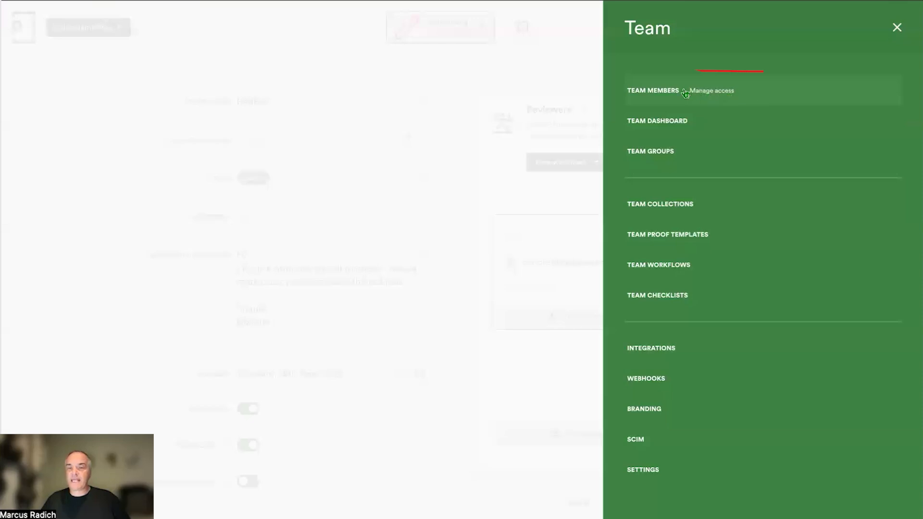
{"action": "left_click", "coordinate": [763, 91]}
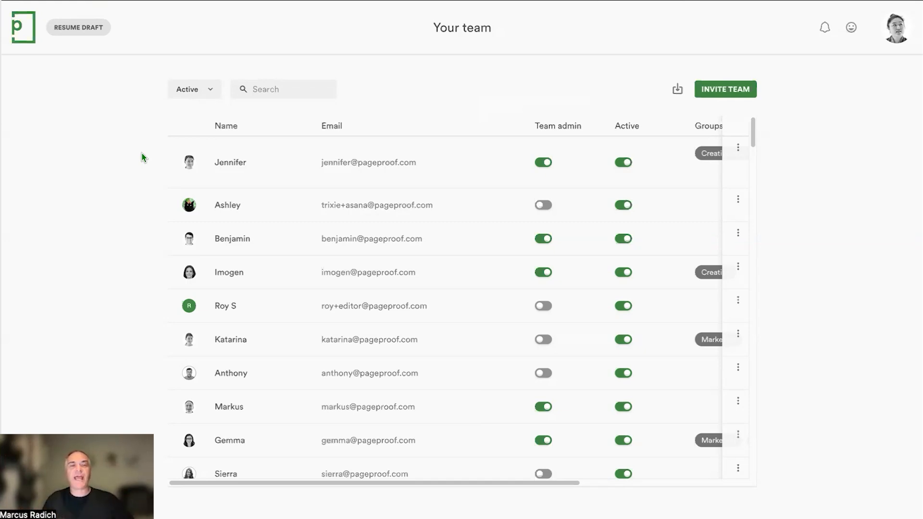
{"action": "left_click", "coordinate": [741, 92]}
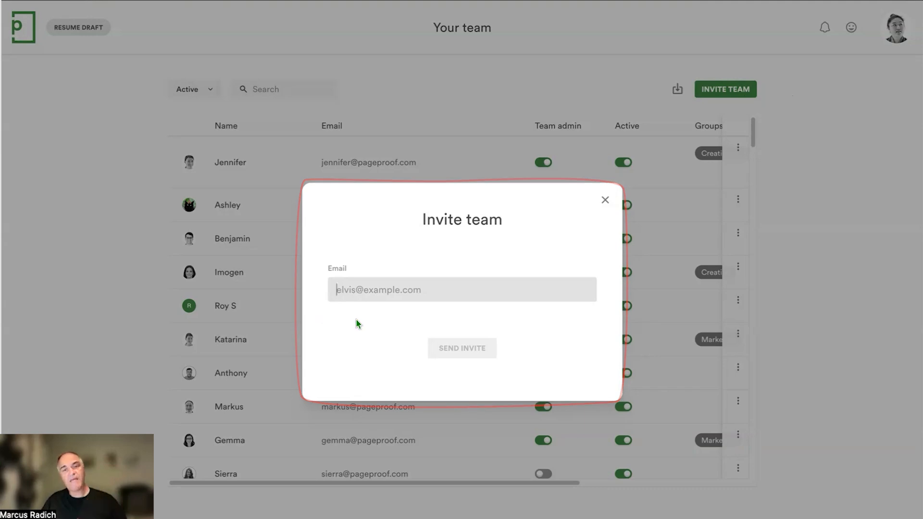
{"action": "left_click", "coordinate": [605, 200]}
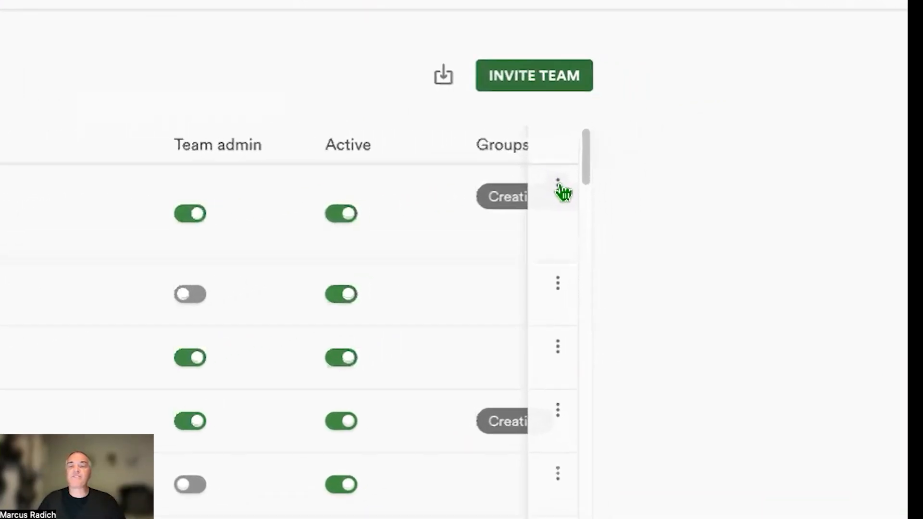
Step: View the profile editing form of the first member in the team list and close it without changes
{"action": "left_click", "coordinate": [559, 184]}
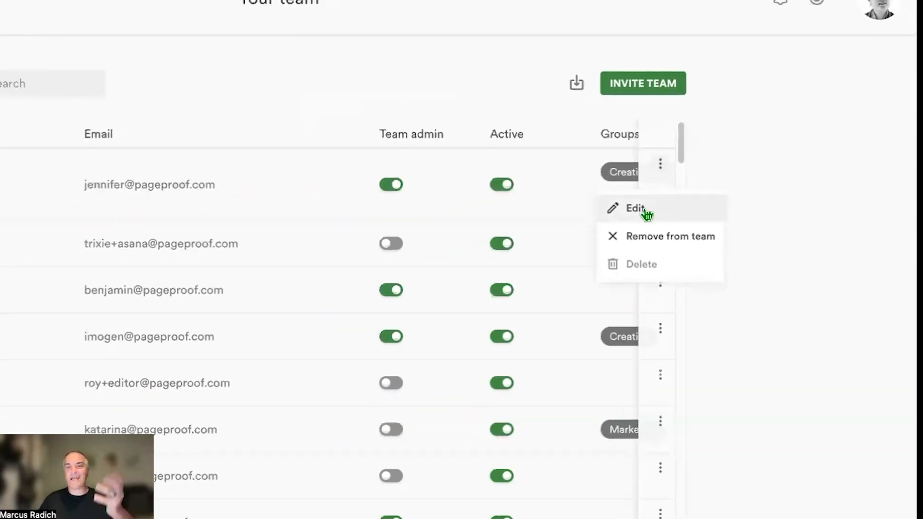
{"action": "left_click", "coordinate": [644, 211]}
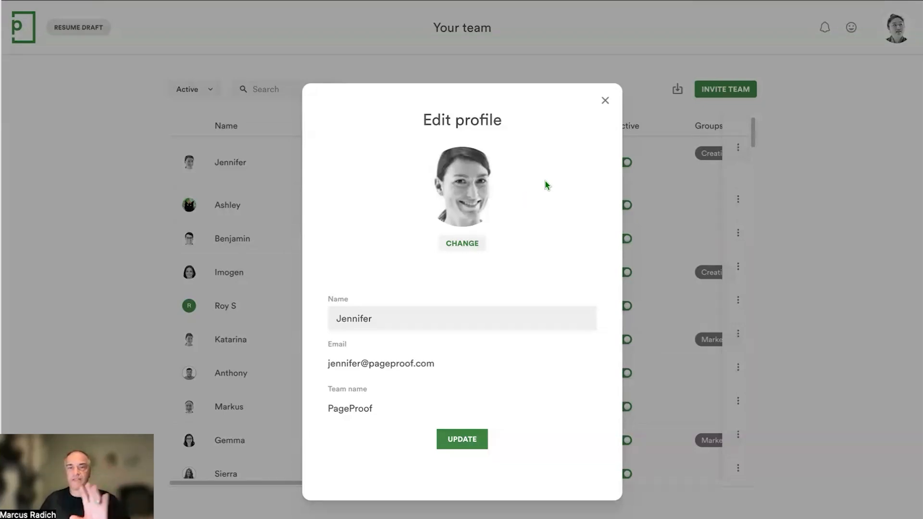
{"action": "left_click", "coordinate": [605, 100]}
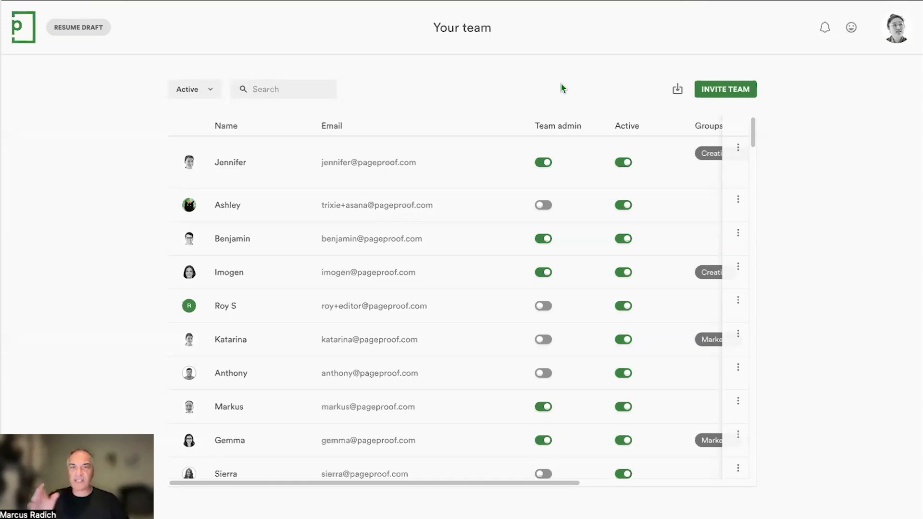
Step: Look through the team administration options and the status filter choices of the team members list
{"action": "left_click", "coordinate": [893, 40]}
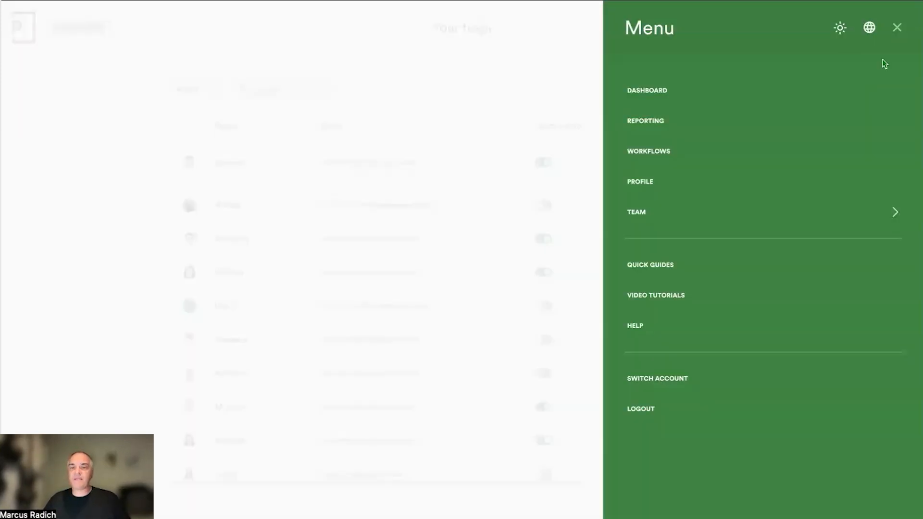
{"action": "left_click", "coordinate": [817, 219]}
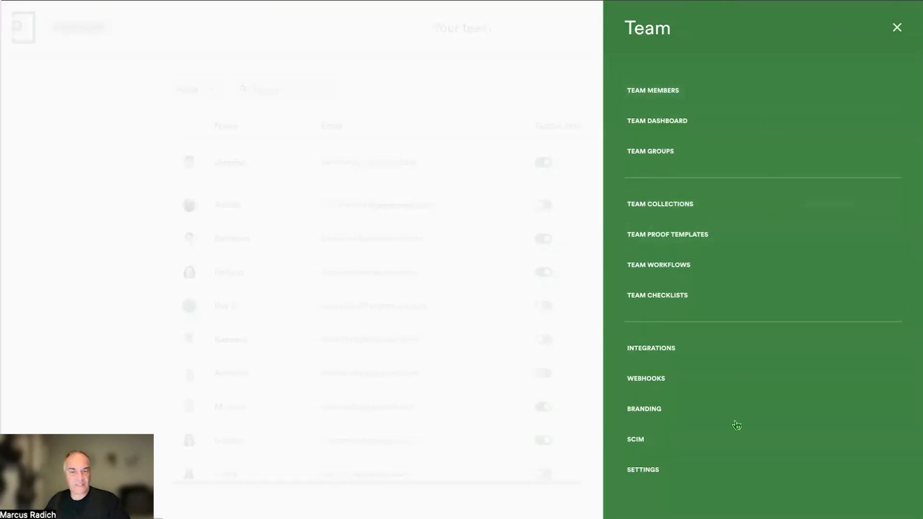
{"action": "left_click", "coordinate": [897, 28]}
{"action": "left_click", "coordinate": [898, 28]}
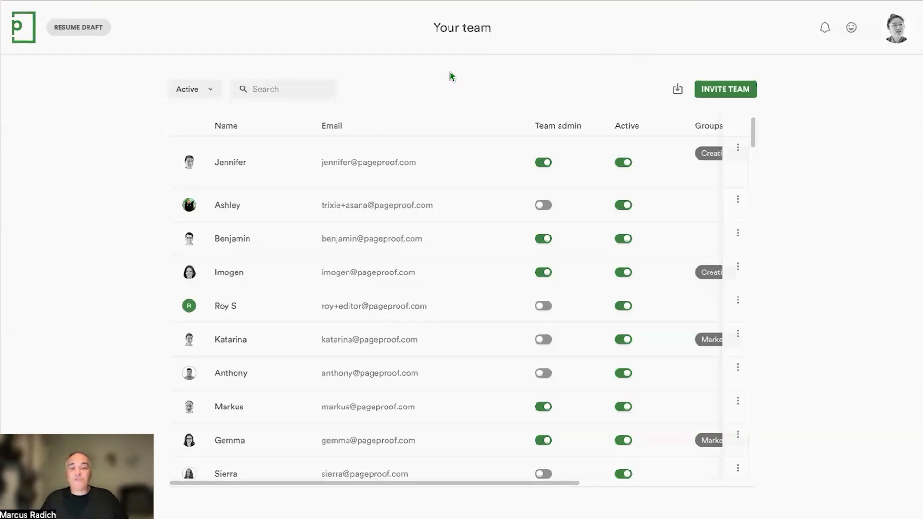
{"action": "left_click", "coordinate": [196, 92]}
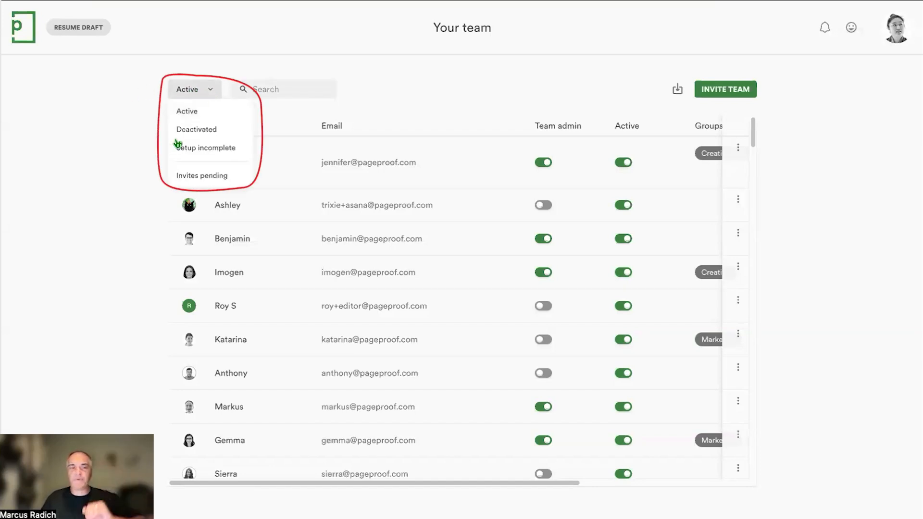
{"action": "left_click", "coordinate": [125, 93]}
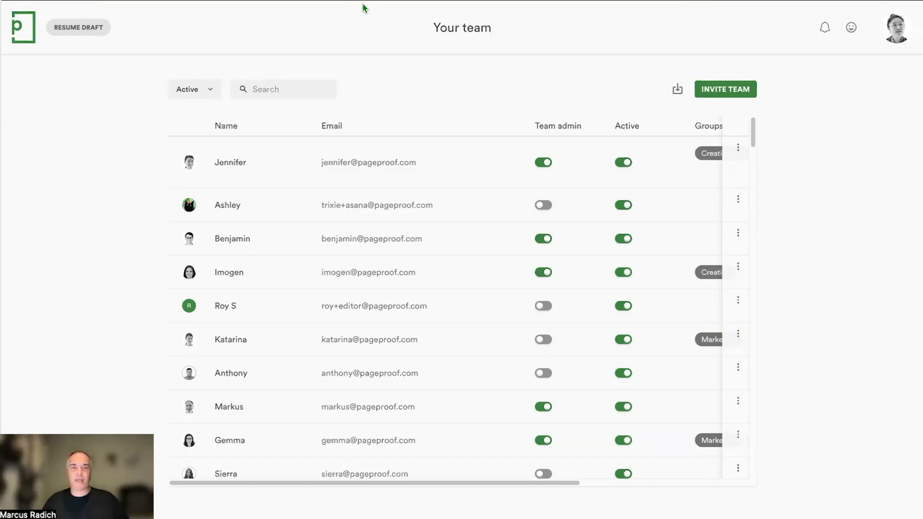
Step: Resume the RedPen draft proof and check its workflow and the explanation of the Invisible Reviewer Comments option
{"action": "left_click", "coordinate": [68, 30]}
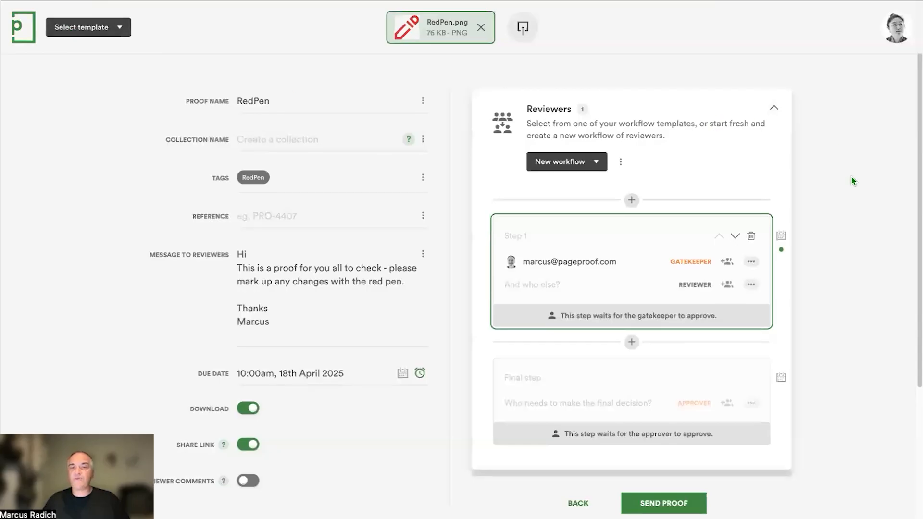
{"action": "scroll", "coordinate": [852, 178], "scroll_direction": "down", "scroll_amount": 2}
{"action": "scroll", "coordinate": [861, 195], "scroll_direction": "up", "scroll_amount": 1}
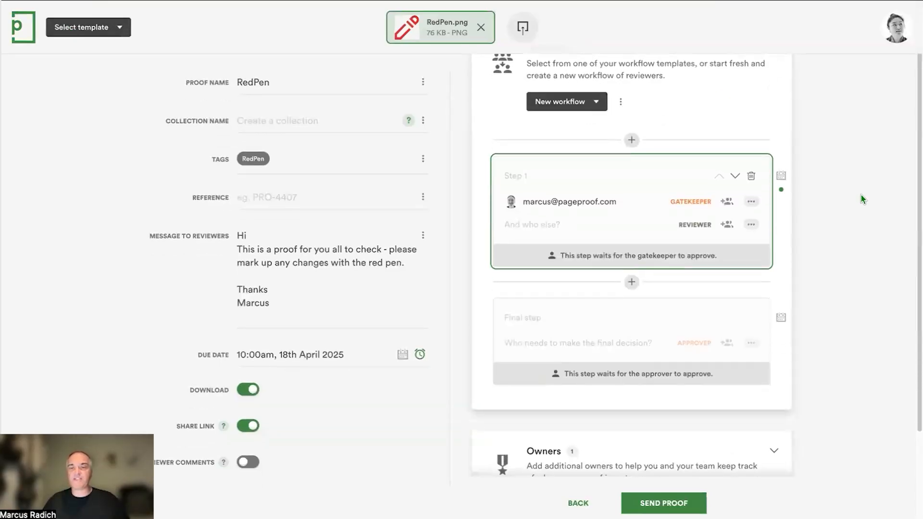
{"action": "scroll", "coordinate": [862, 197], "scroll_direction": "up", "scroll_amount": 1}
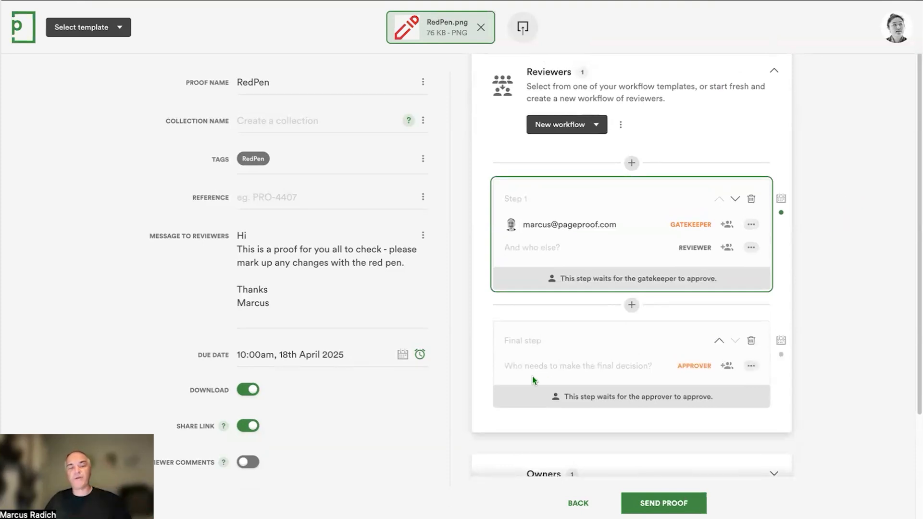
{"action": "left_click", "coordinate": [347, 455]}
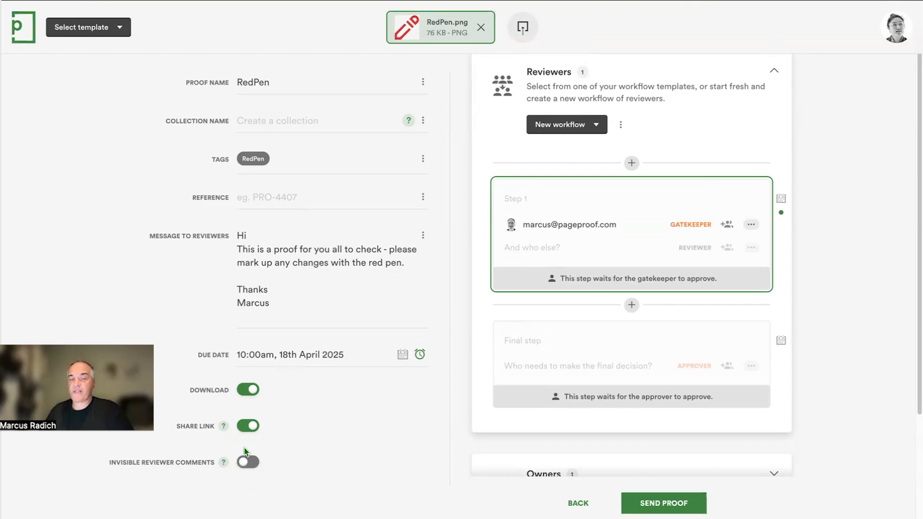
{"action": "mouse_move", "coordinate": [225, 464]}
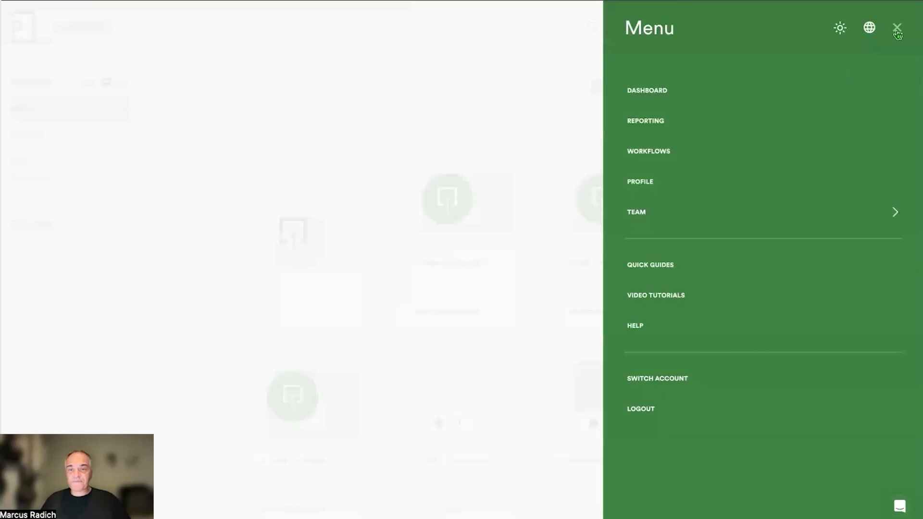
Step: Enable Include Team Members for address book suggestions in the team account's feature settings
{"action": "left_click", "coordinate": [849, 218]}
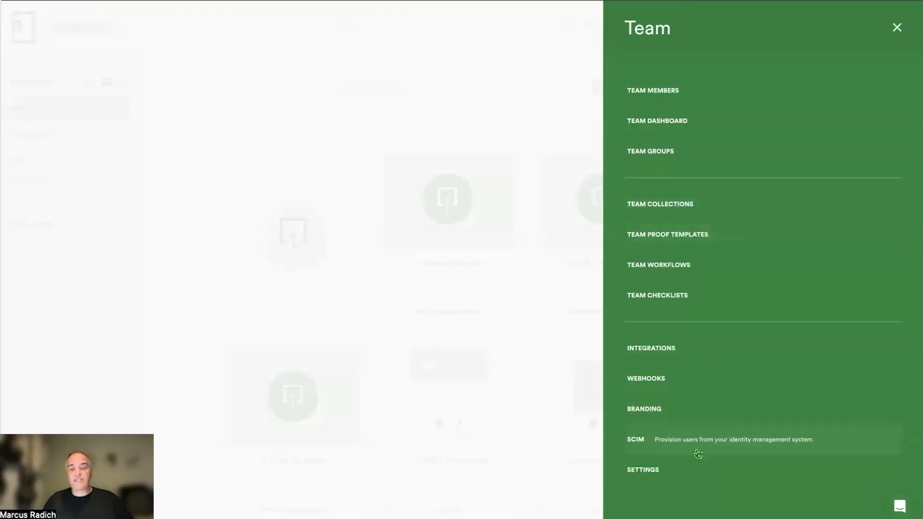
{"action": "left_click", "coordinate": [668, 475]}
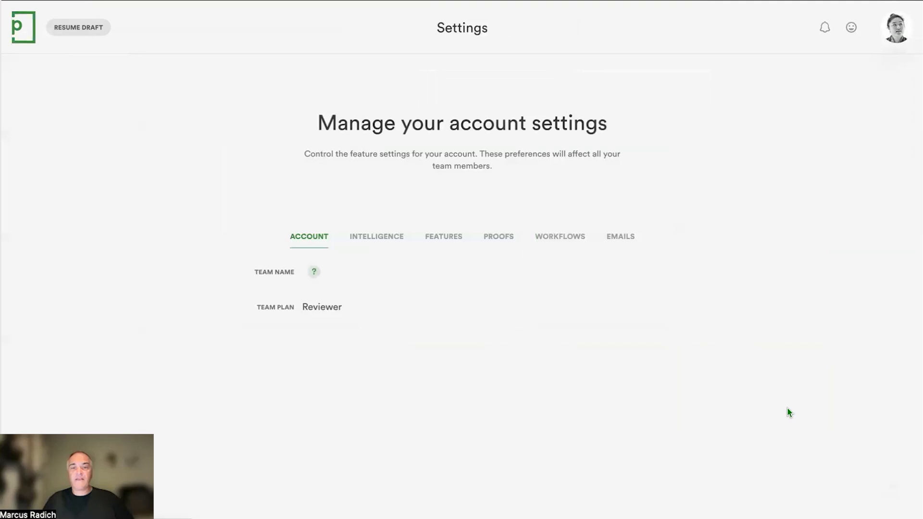
{"action": "left_click", "coordinate": [437, 242]}
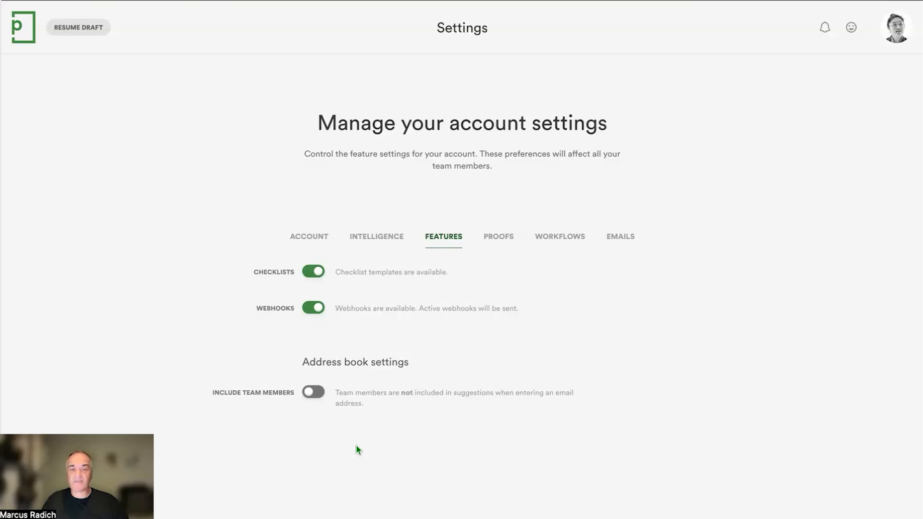
{"action": "left_click", "coordinate": [315, 393]}
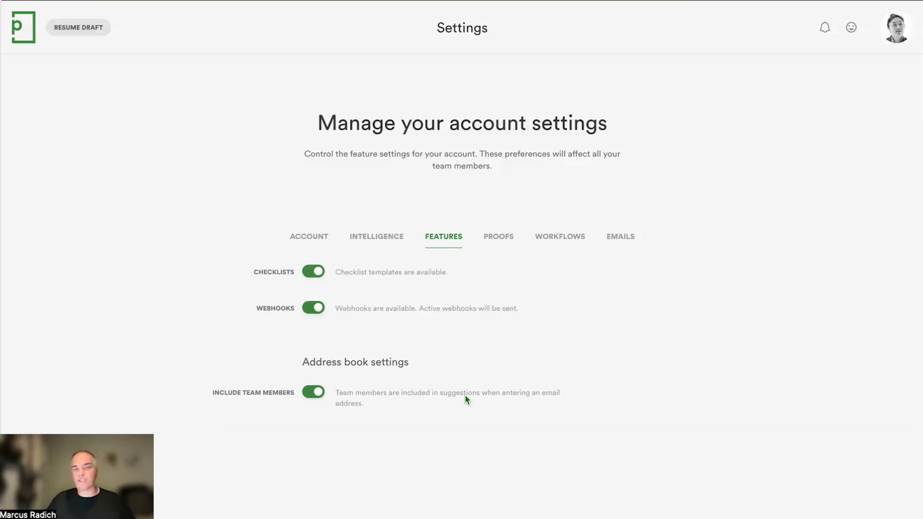
Step: Turn off Include Team Members for address book suggestions and check the suggestions for "mar" in Step 1 of the RedPen draft
{"action": "left_click", "coordinate": [311, 396]}
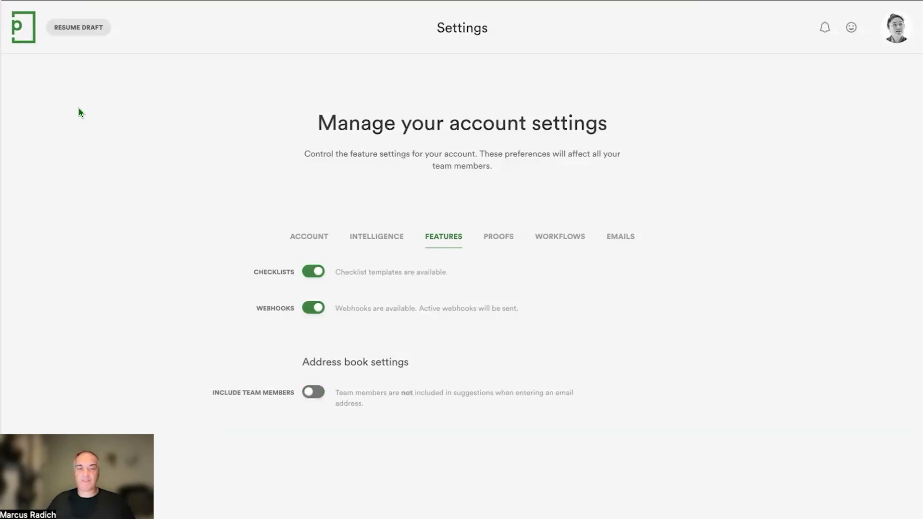
{"action": "left_click", "coordinate": [71, 27]}
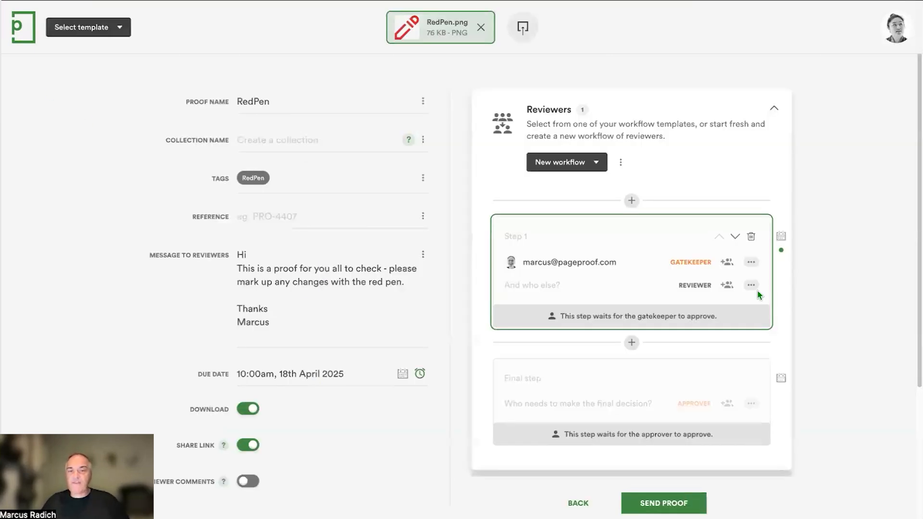
{"action": "left_click", "coordinate": [536, 287]}
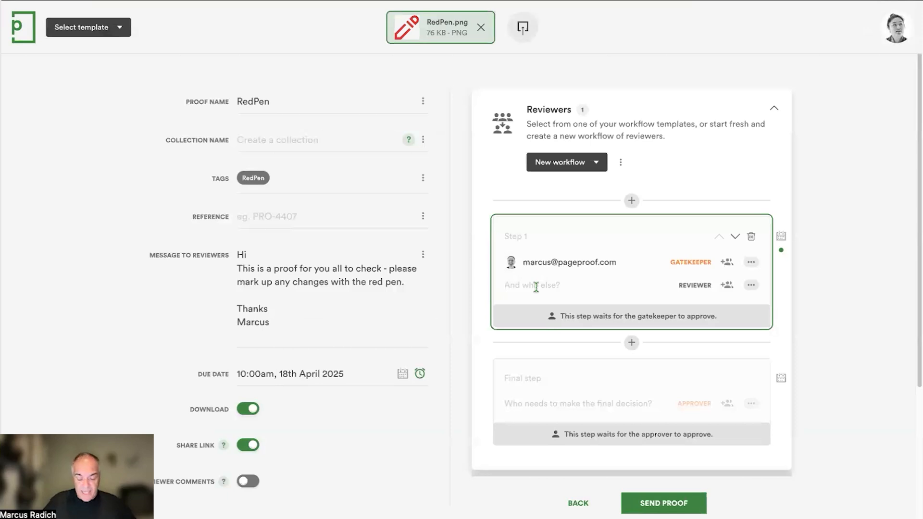
{"action": "type", "text": "mar"}
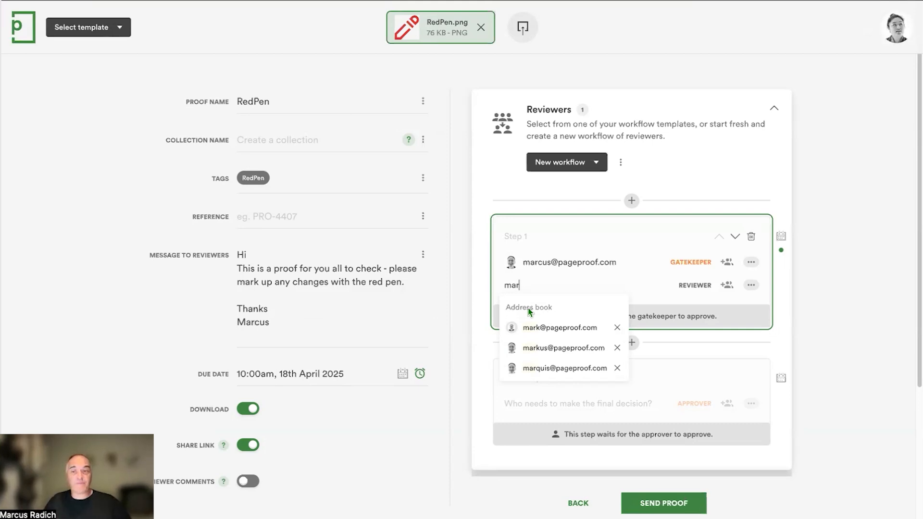
{"action": "left_click_drag", "start_coordinate": [525, 286], "coordinate": [498, 289]}
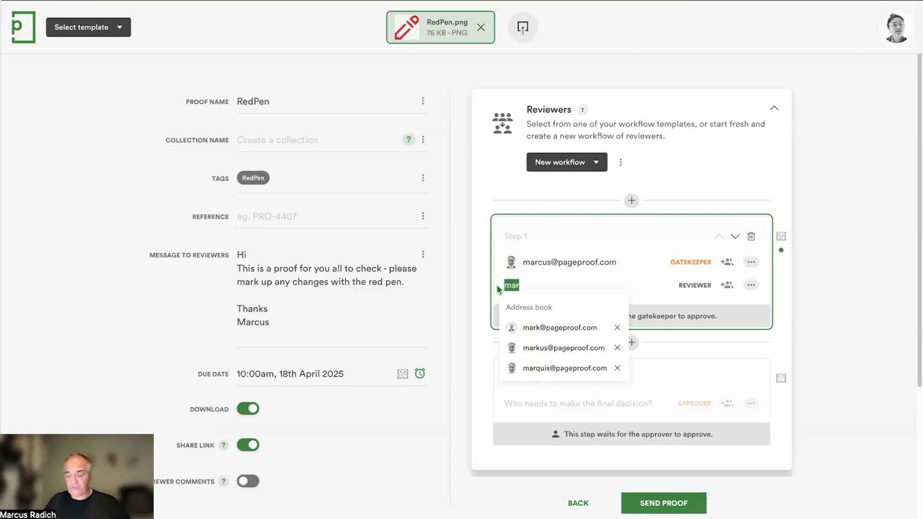
{"action": "key", "text": "BackSpace"}
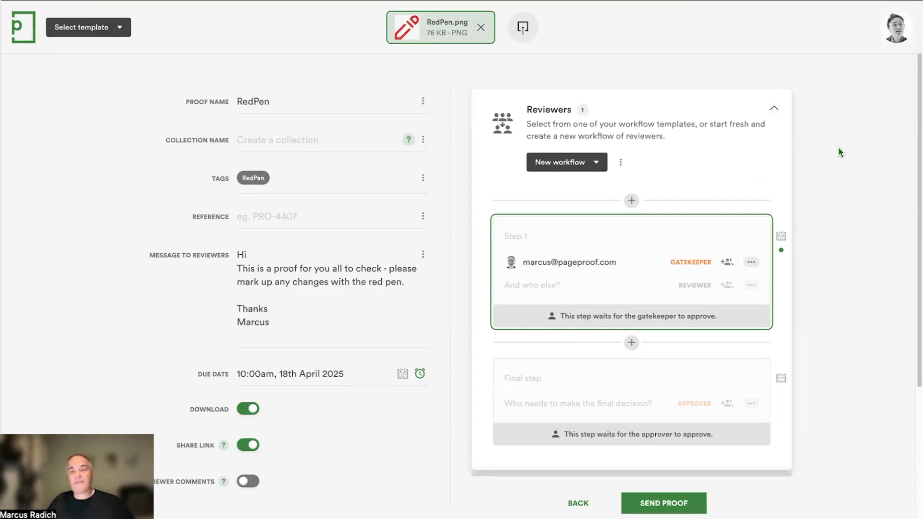
Step: Go to the team groups and view the members and roles of the Marketing group
{"action": "left_click", "coordinate": [901, 34]}
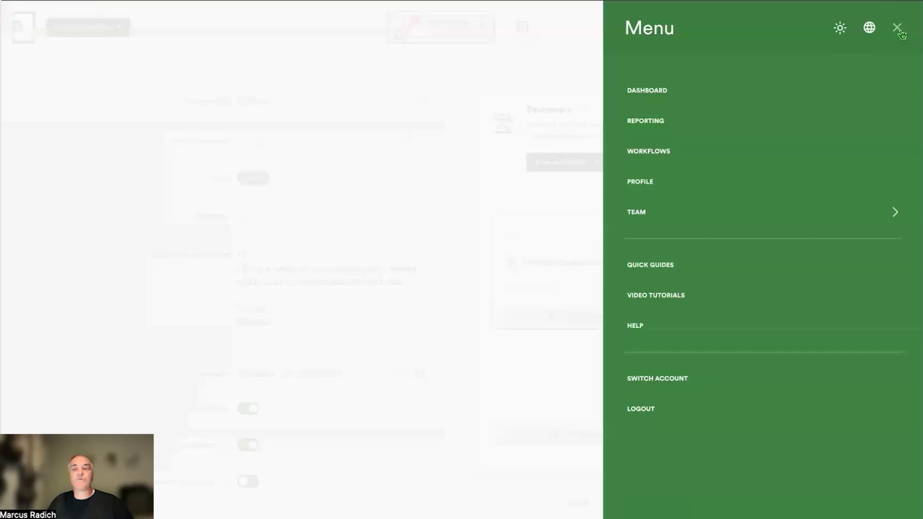
{"action": "left_click", "coordinate": [732, 215]}
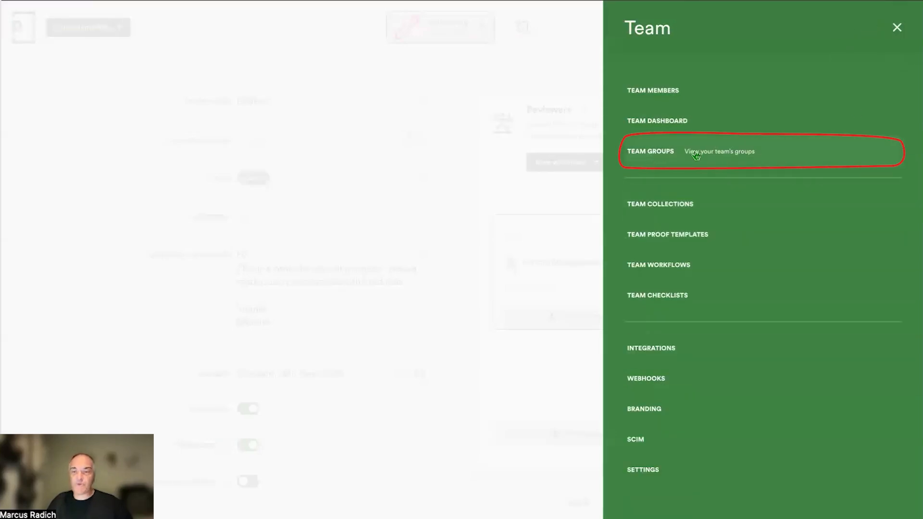
{"action": "left_click", "coordinate": [764, 155]}
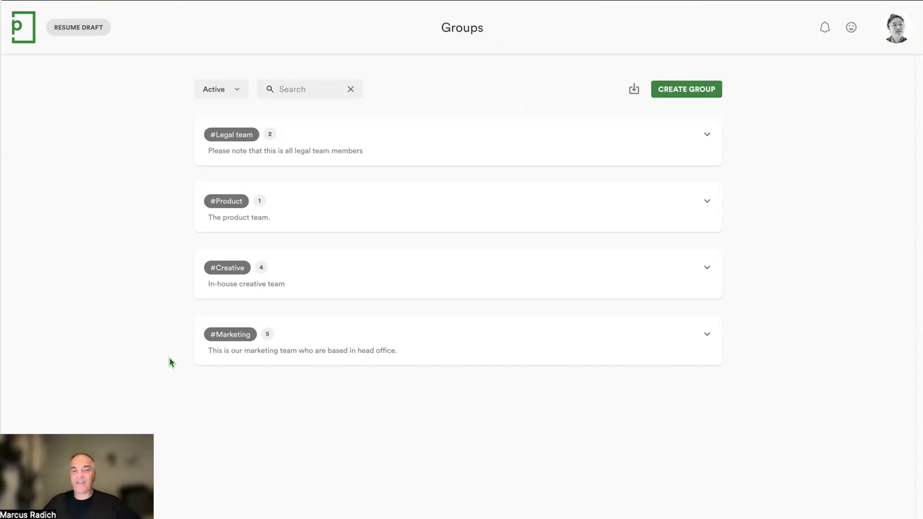
{"action": "left_click", "coordinate": [707, 334]}
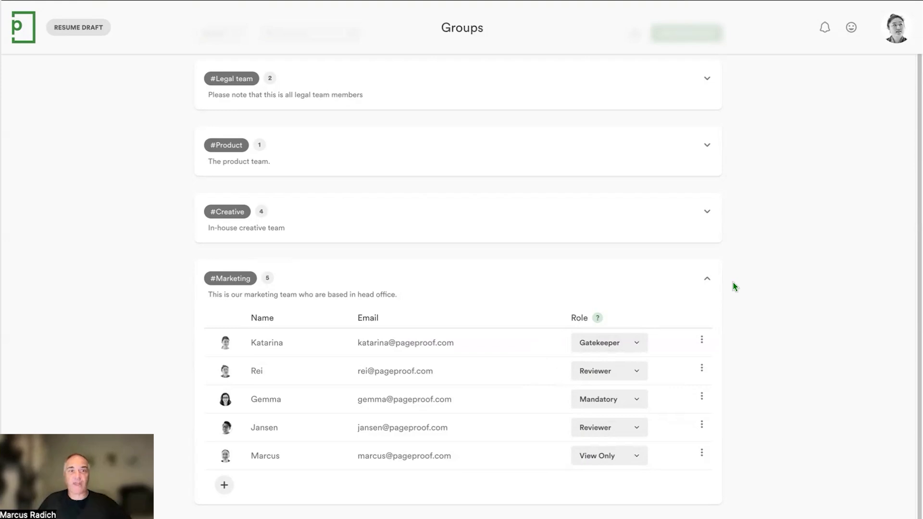
{"action": "left_click", "coordinate": [707, 279]}
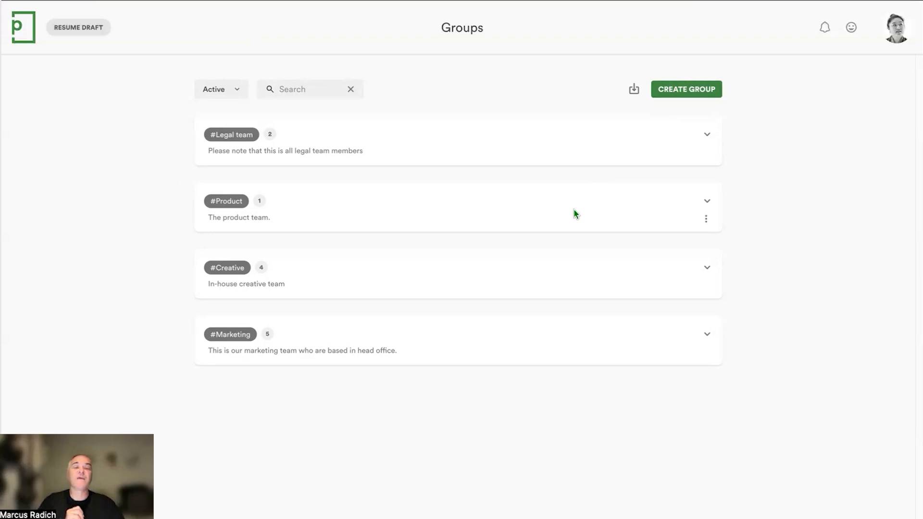
Step: Expand the Legal team, Product, Creative and Marketing groups and review each group's members and assigned roles
{"action": "left_click", "coordinate": [707, 136]}
{"action": "left_click", "coordinate": [707, 311]}
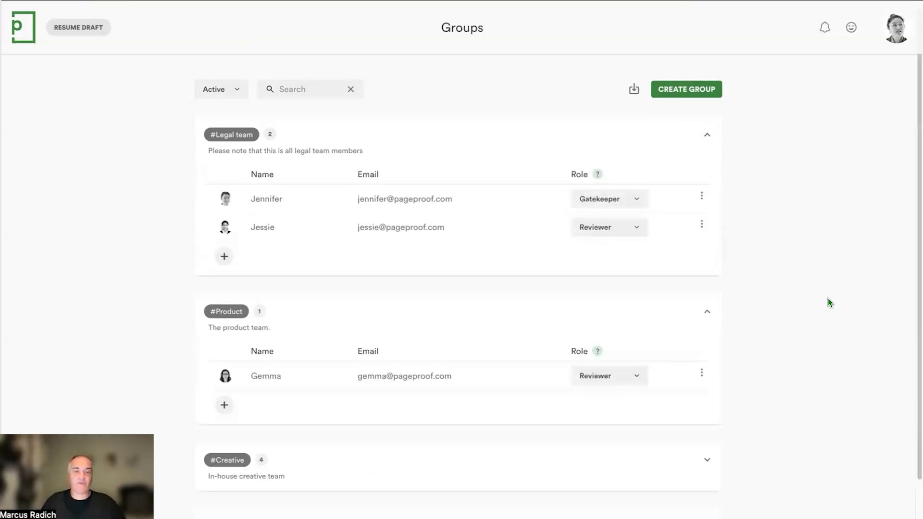
{"action": "scroll", "coordinate": [813, 336], "scroll_direction": "down", "scroll_amount": 1}
{"action": "left_click", "coordinate": [707, 407]}
{"action": "scroll", "coordinate": [817, 321], "scroll_direction": "down", "scroll_amount": 3}
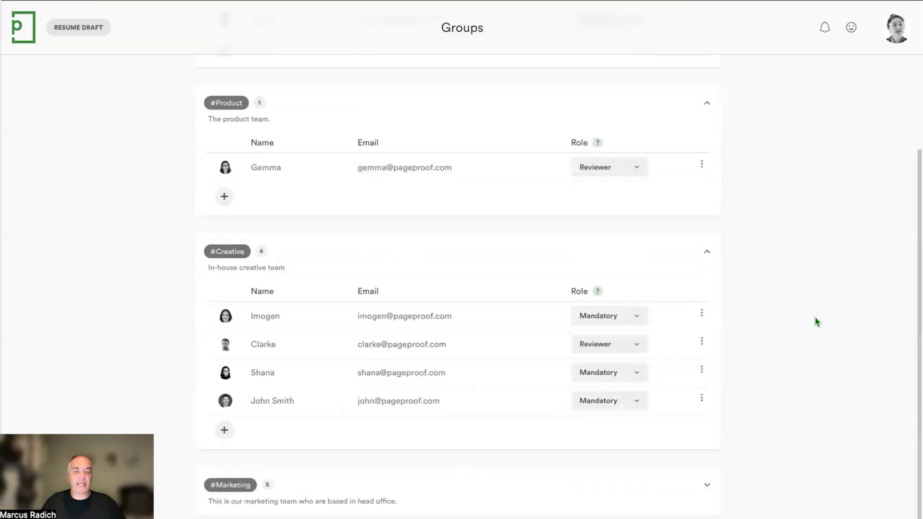
{"action": "left_click", "coordinate": [710, 473]}
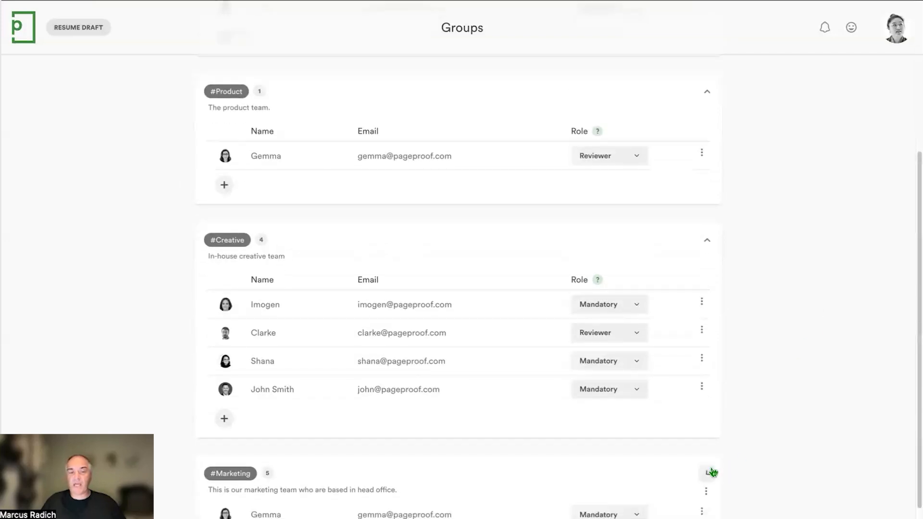
{"action": "scroll", "coordinate": [816, 327], "scroll_direction": "down", "scroll_amount": 4}
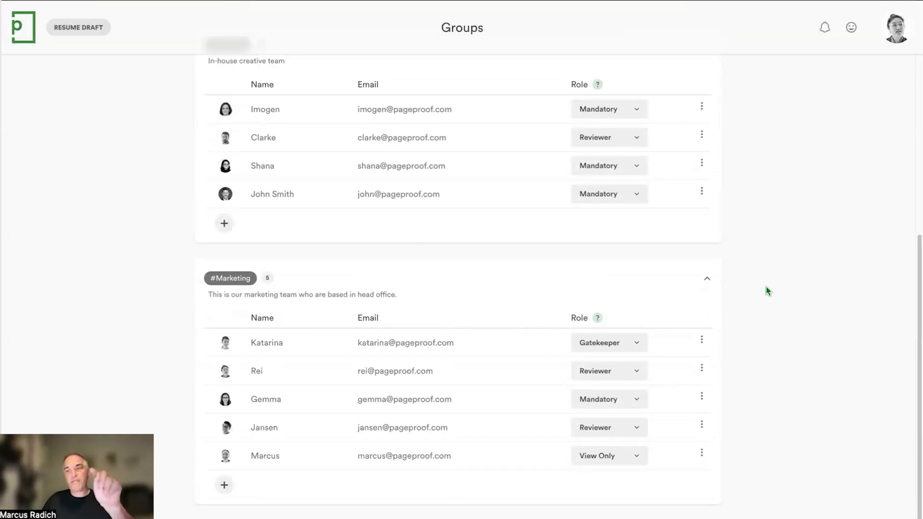
{"action": "scroll", "coordinate": [768, 291], "scroll_direction": "up", "scroll_amount": 9}
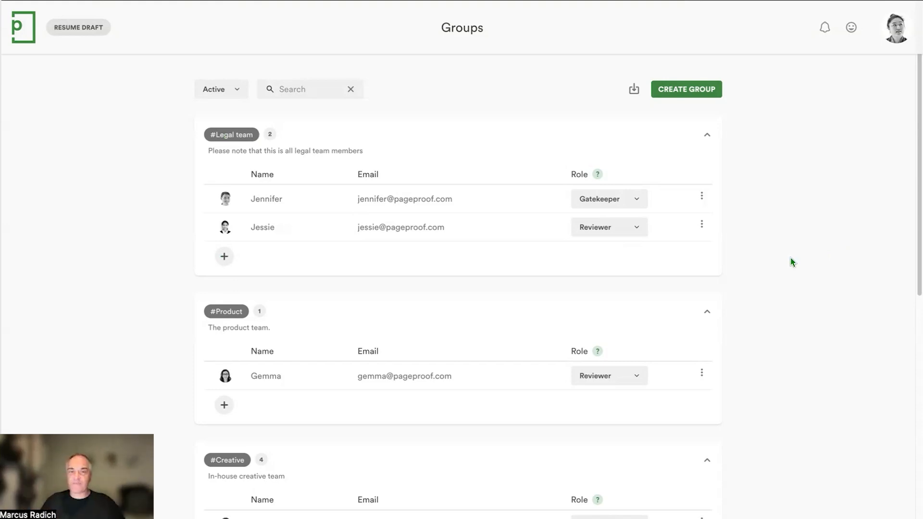
Step: View the team members list and examine which groups each member belongs to
{"action": "left_click", "coordinate": [896, 37]}
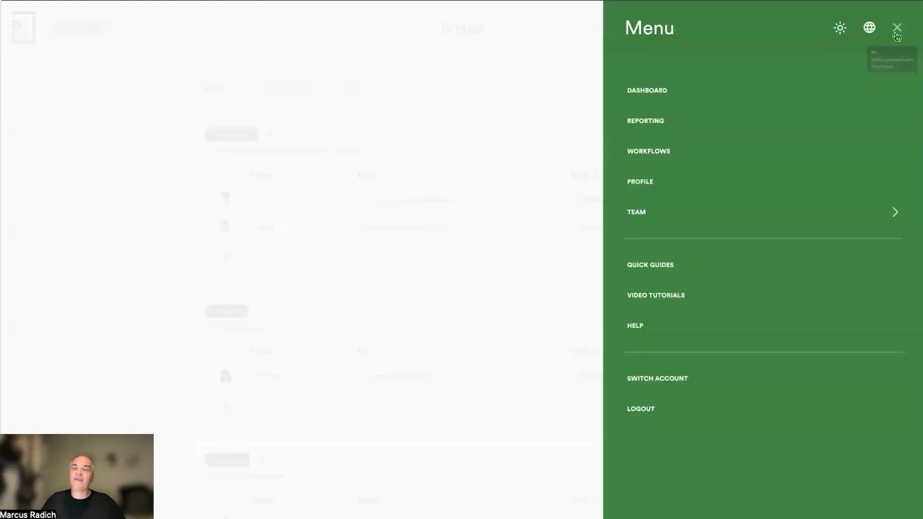
{"action": "left_click", "coordinate": [836, 217]}
{"action": "left_click", "coordinate": [647, 90]}
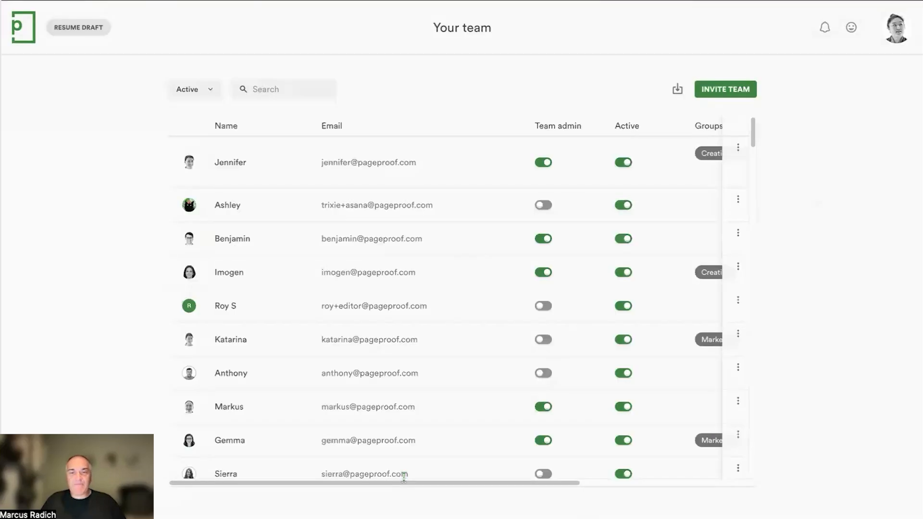
{"action": "left_click_drag", "start_coordinate": [408, 484], "coordinate": [579, 483]}
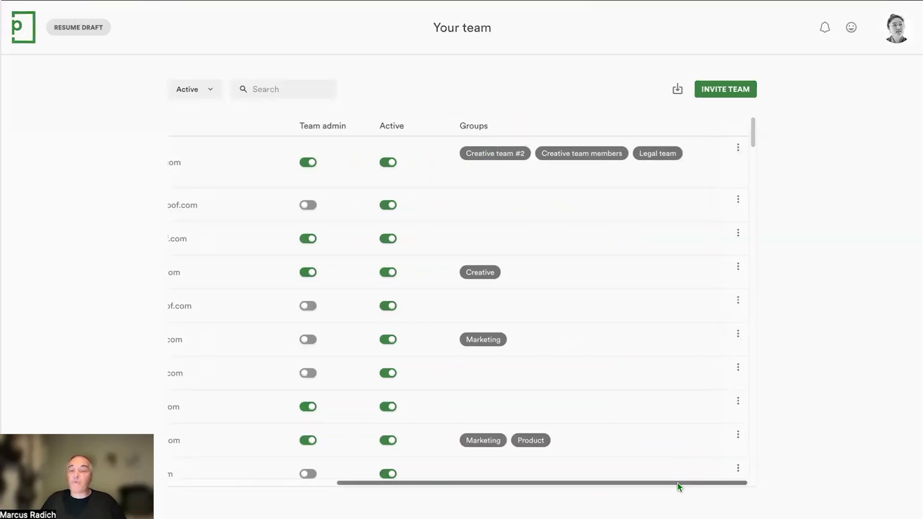
{"action": "left_click_drag", "start_coordinate": [678, 485], "coordinate": [486, 489]}
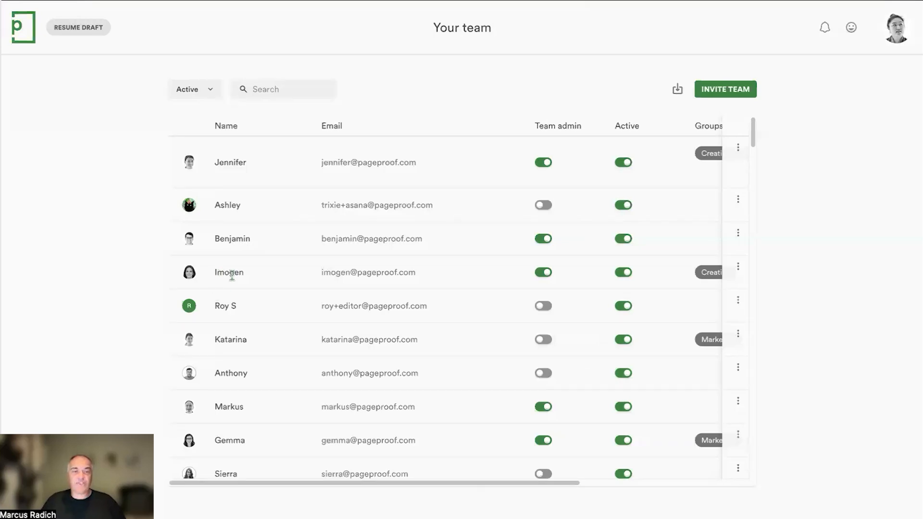
{"action": "left_click_drag", "start_coordinate": [387, 486], "coordinate": [492, 456]}
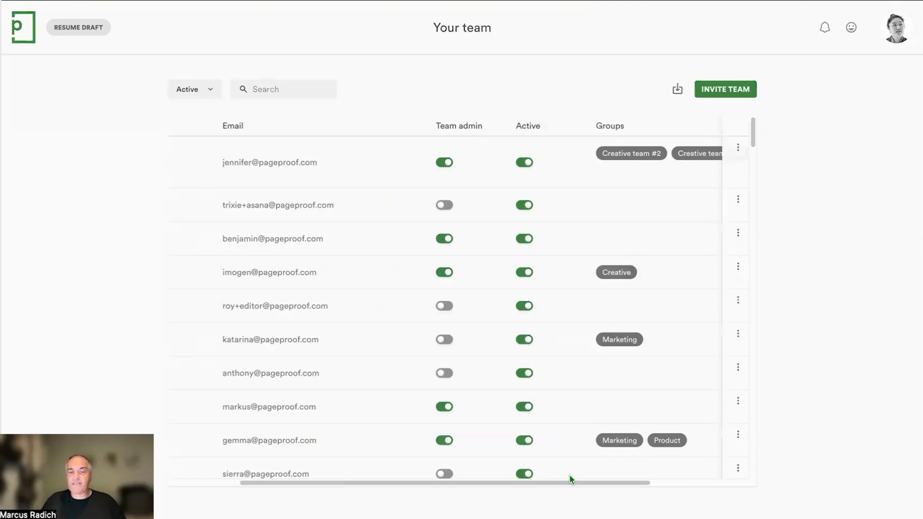
{"action": "left_click_drag", "start_coordinate": [570, 483], "coordinate": [460, 490]}
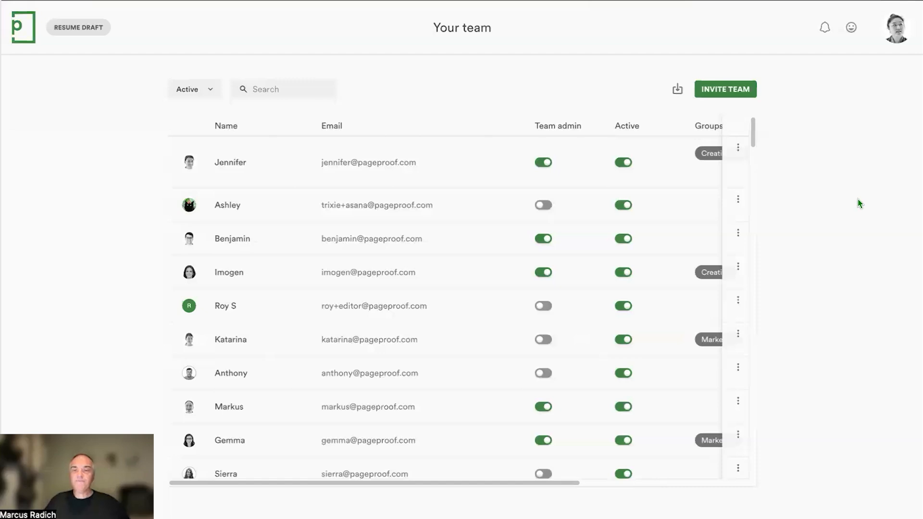
Step: Resume the RedPen draft and add the Marketing and Legal team user groups as reviewers in Step 1
{"action": "left_click", "coordinate": [65, 24]}
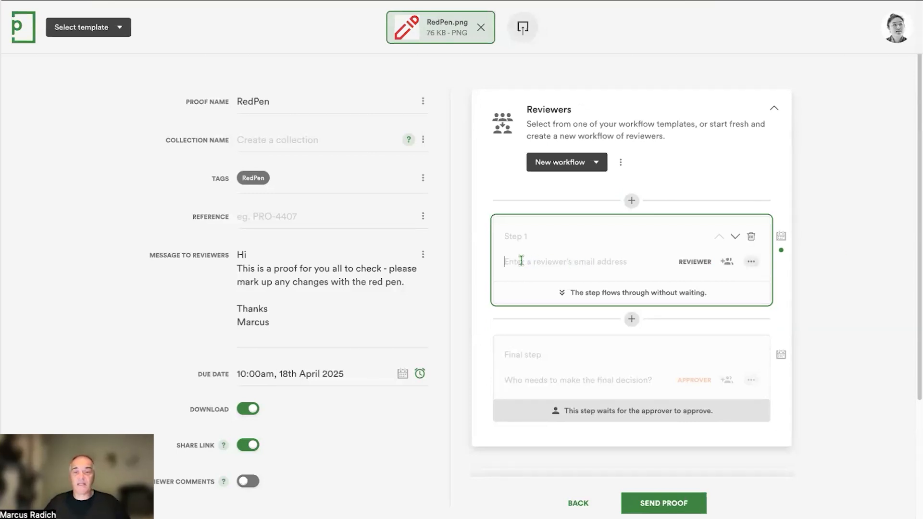
{"action": "type", "text": "#"}
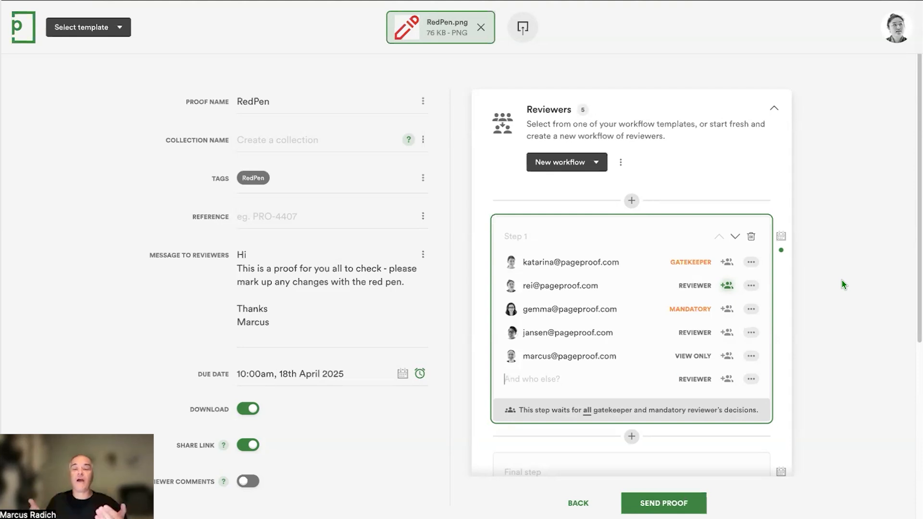
{"action": "scroll", "coordinate": [872, 215], "scroll_direction": "down", "scroll_amount": 4}
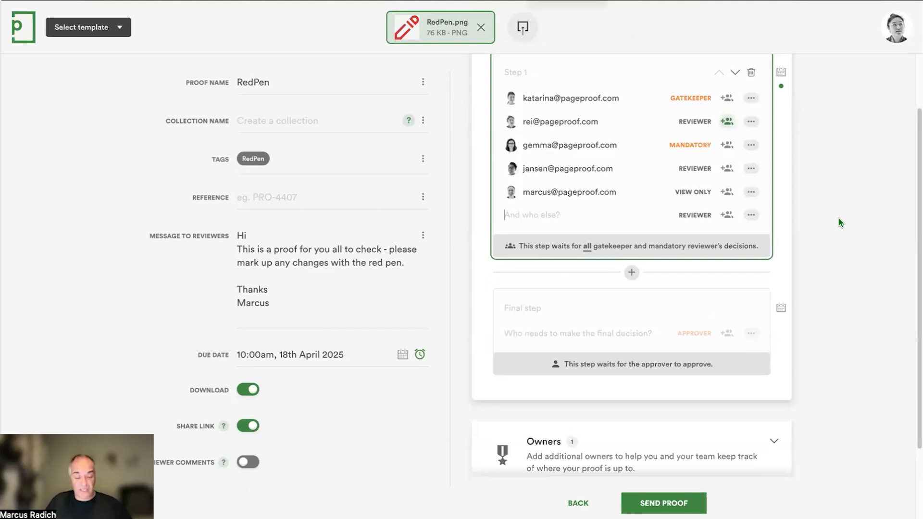
{"action": "type", "text": "#"}
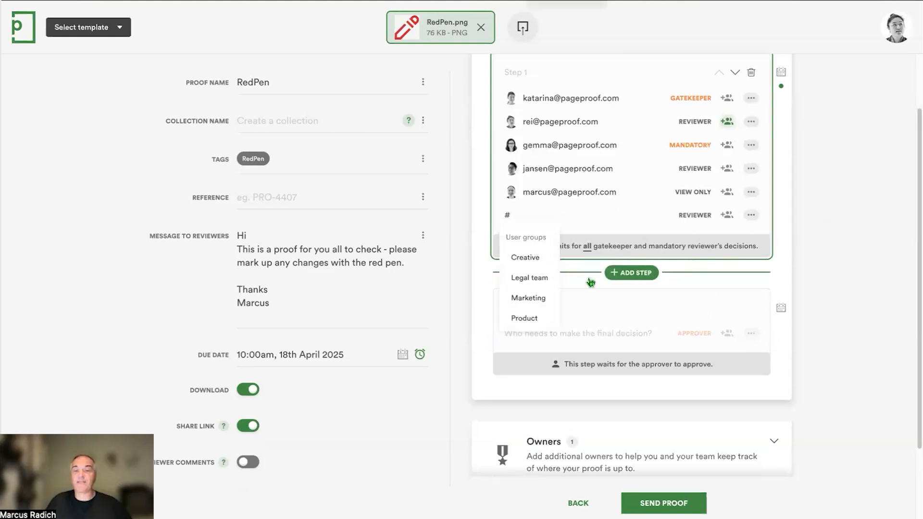
{"action": "left_click", "coordinate": [528, 279]}
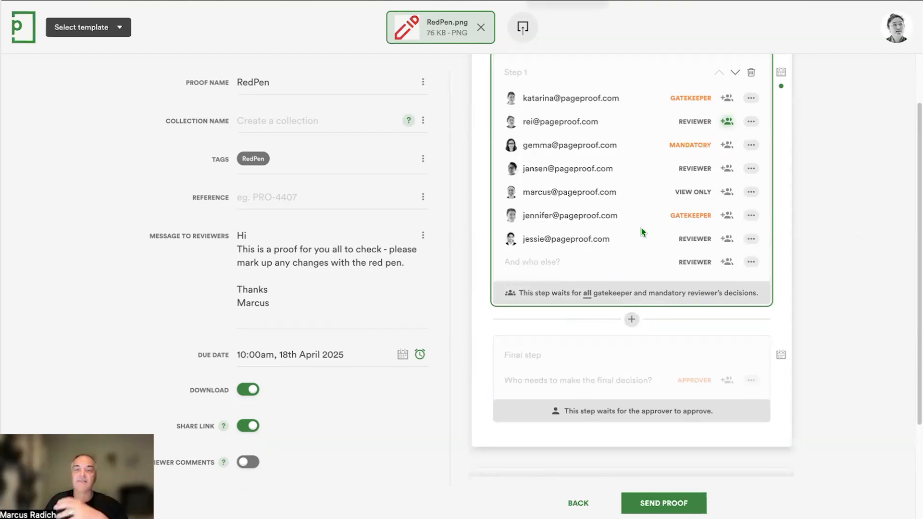
Step: Add a Step 2 after Step 1 of the workflow and fill it with the Creative user group
{"action": "left_click", "coordinate": [631, 320]}
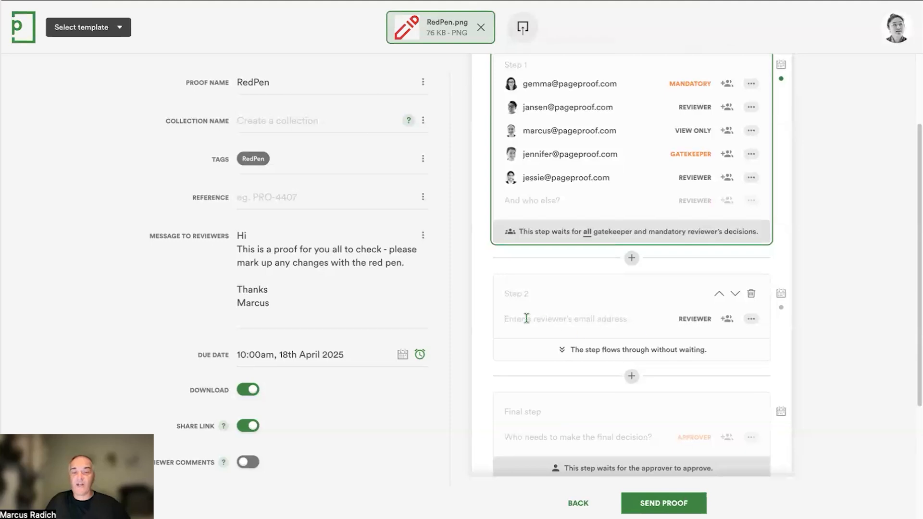
{"action": "type", "text": "#"}
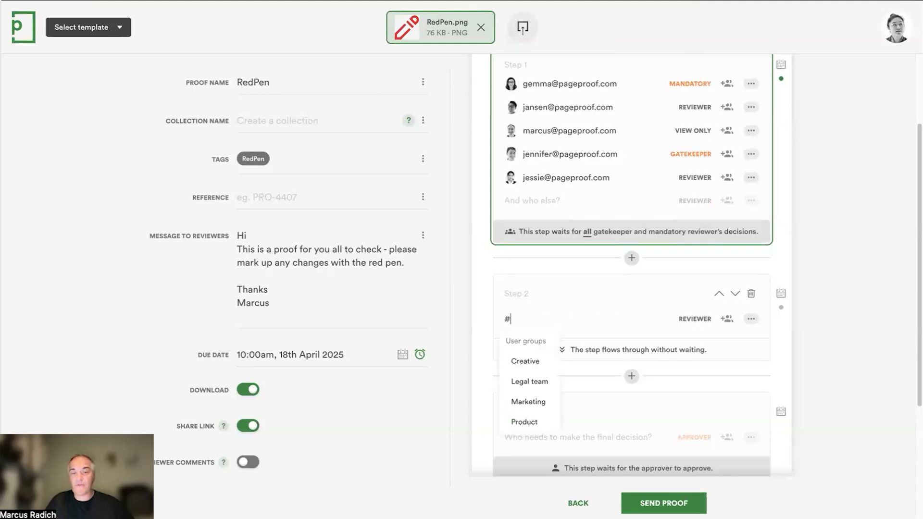
{"action": "left_click", "coordinate": [527, 361]}
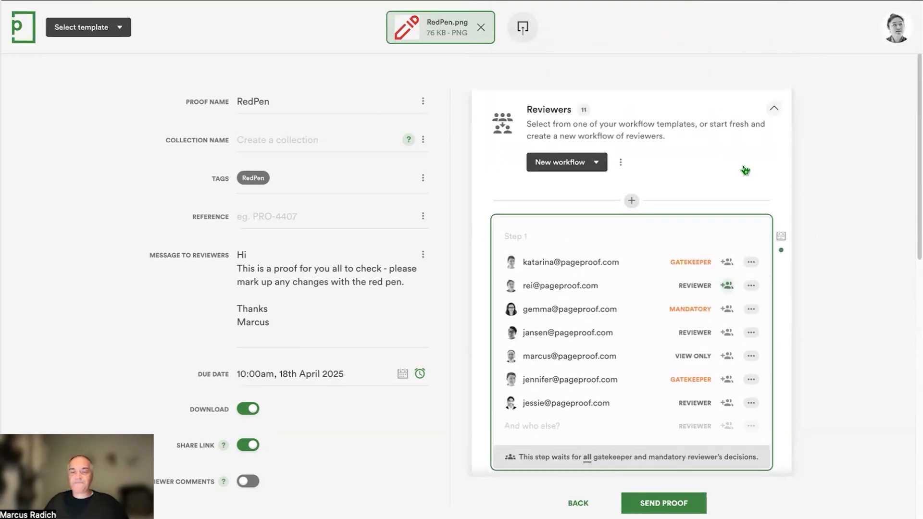
Step: Reset the proof's reviewers with No workflow and a New workflow, and apply the Design Review workflow template
{"action": "left_click", "coordinate": [596, 167]}
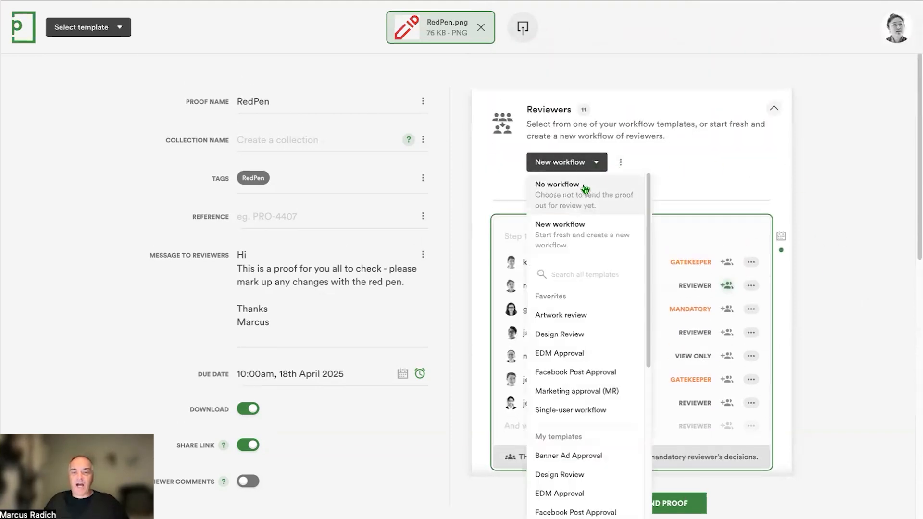
{"action": "left_click", "coordinate": [589, 186]}
{"action": "left_click", "coordinate": [600, 161]}
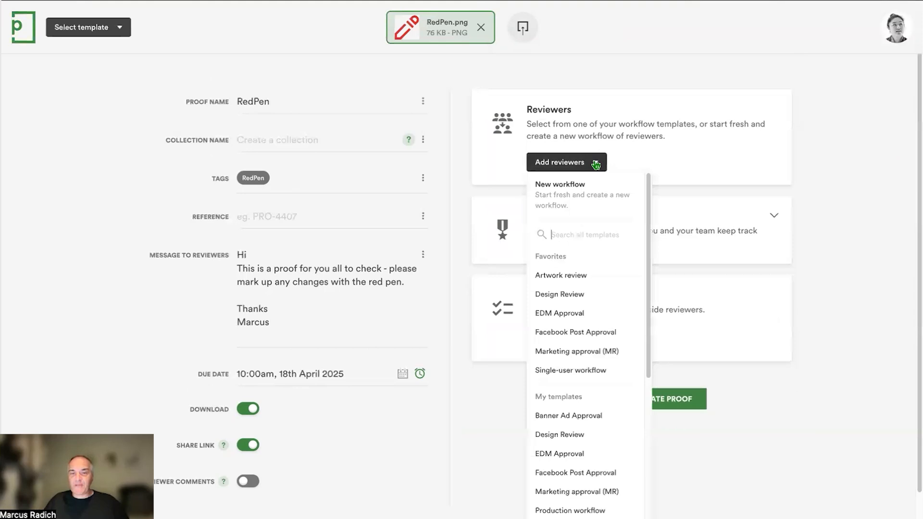
{"action": "left_click", "coordinate": [580, 185]}
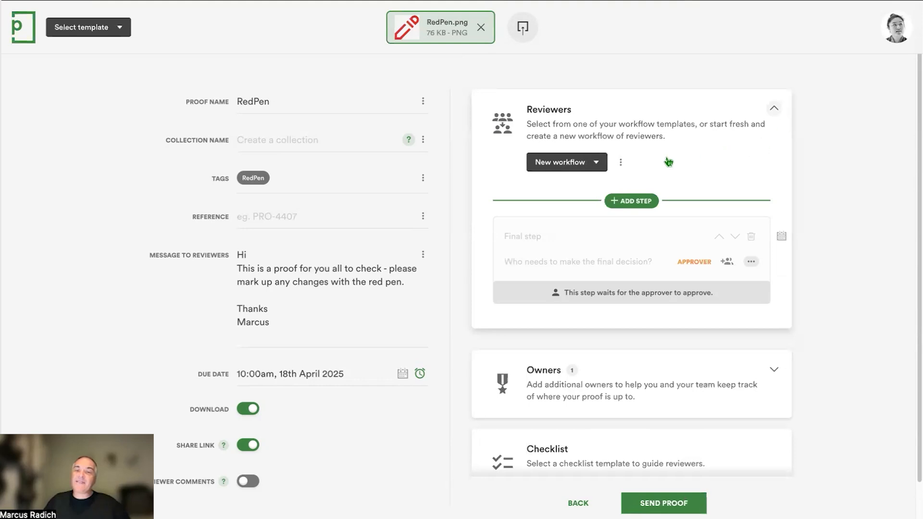
{"action": "left_click", "coordinate": [596, 166]}
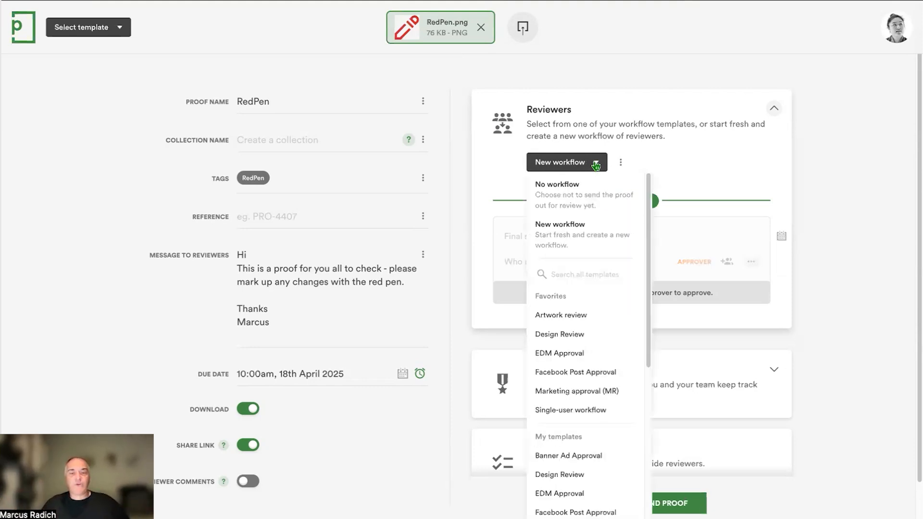
{"action": "left_click", "coordinate": [591, 334]}
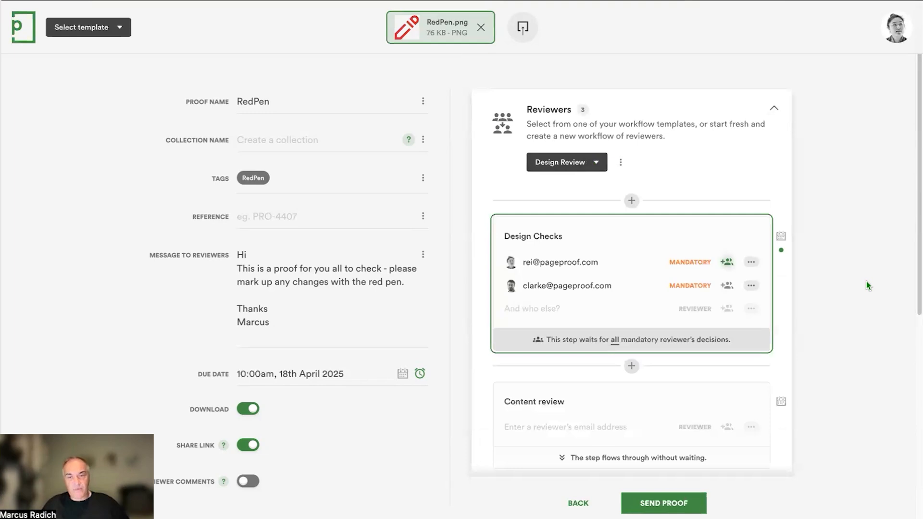
Step: Add the Legal team user group as reviewers in the Content review step of the workflow
{"action": "scroll", "coordinate": [866, 281], "scroll_direction": "down", "scroll_amount": 3}
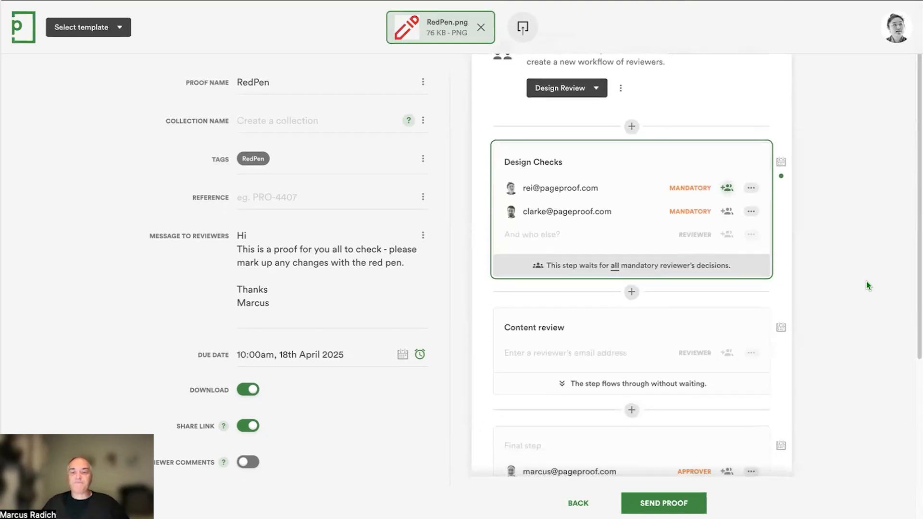
{"action": "scroll", "coordinate": [866, 281], "scroll_direction": "down", "scroll_amount": 1}
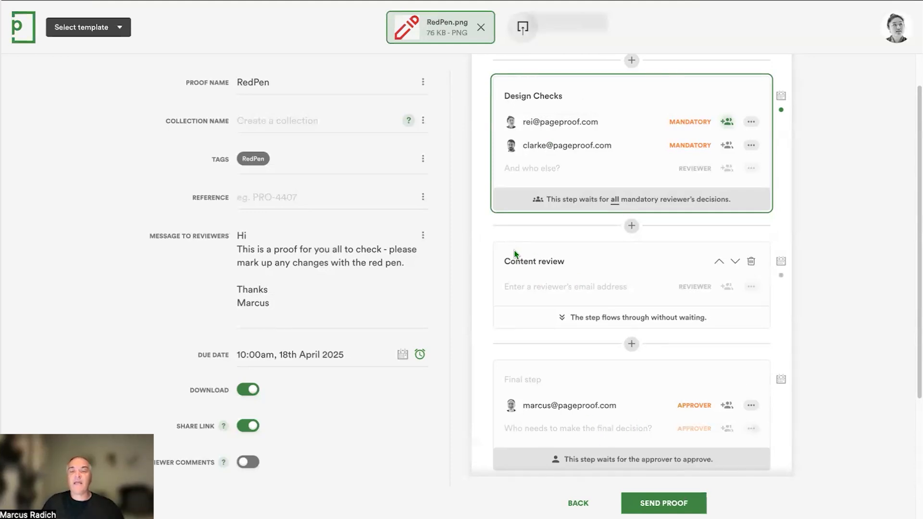
{"action": "left_click", "coordinate": [526, 287]}
{"action": "type", "text": "#"}
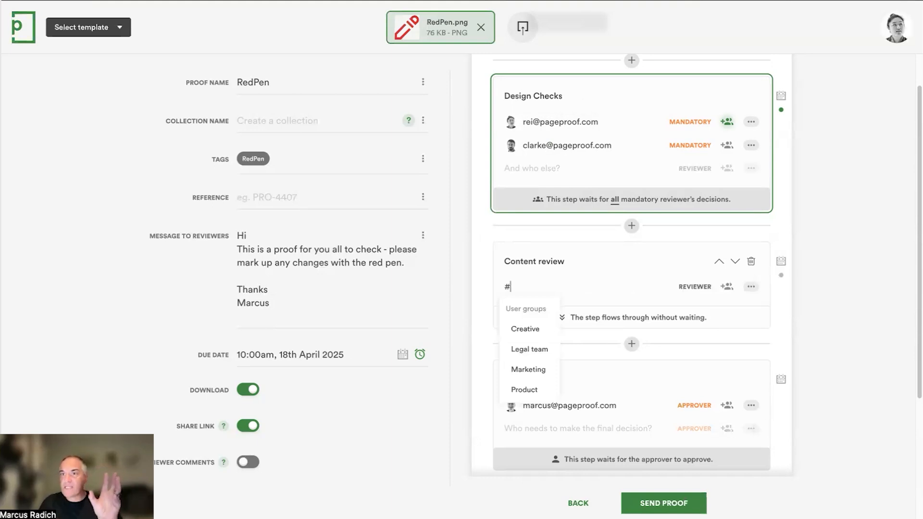
{"action": "left_click", "coordinate": [529, 349]}
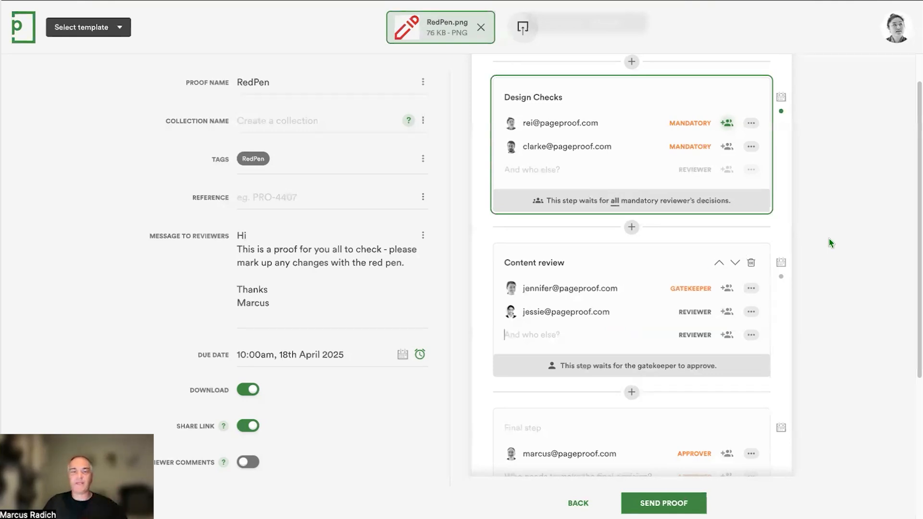
Step: Expand the Owners section and try to look up a user group with # as an additional owner
{"action": "scroll", "coordinate": [841, 255], "scroll_direction": "down", "scroll_amount": 4}
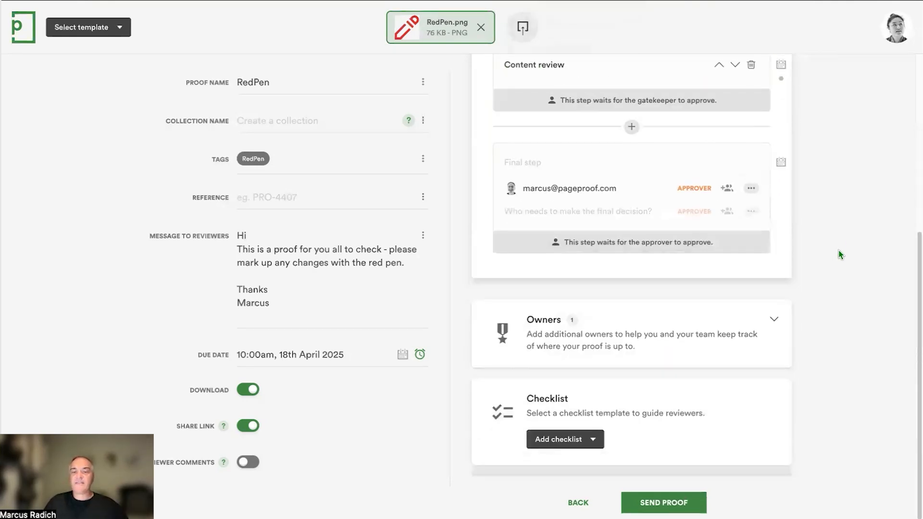
{"action": "left_click", "coordinate": [780, 322]}
{"action": "scroll", "coordinate": [663, 367], "scroll_direction": "down", "scroll_amount": 2}
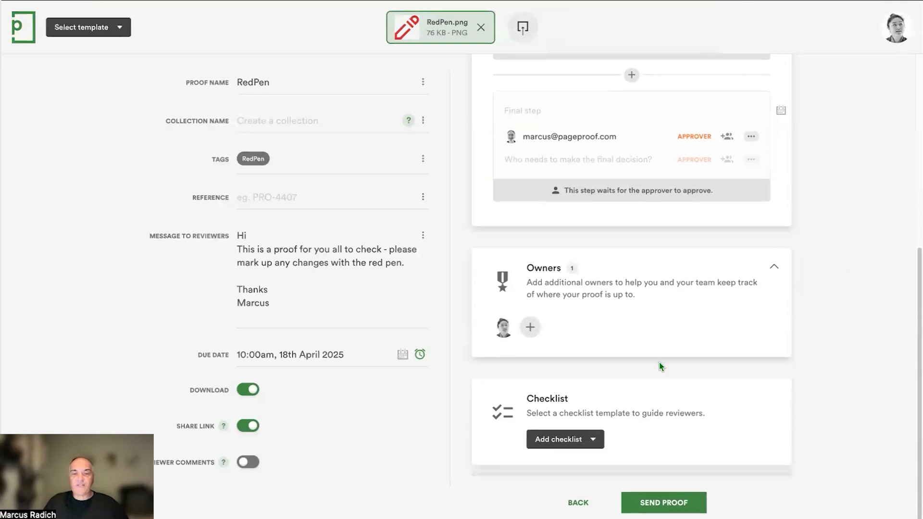
{"action": "left_click", "coordinate": [531, 329]}
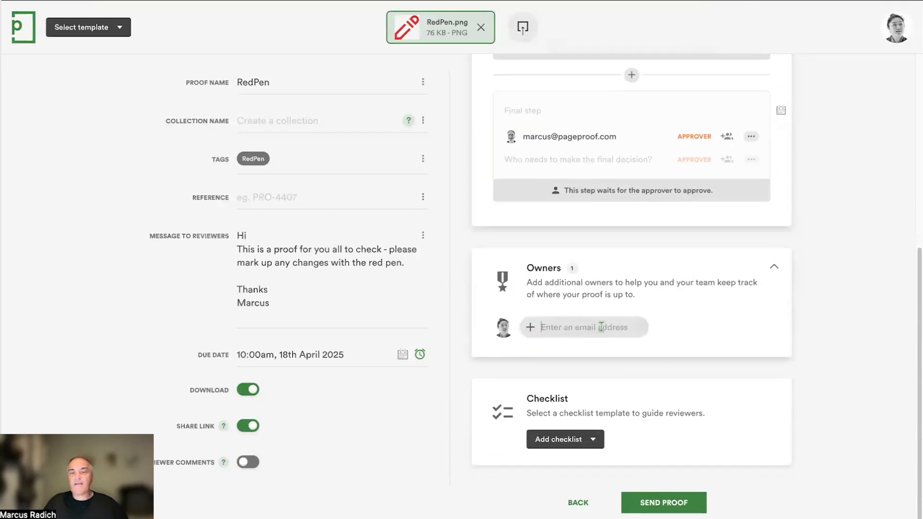
{"action": "type", "text": "#"}
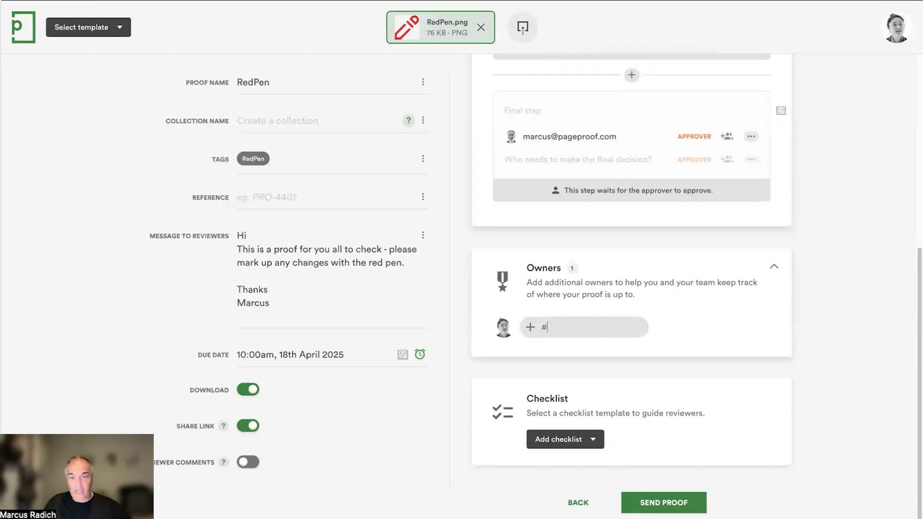
{"action": "key", "text": "BackSpace"}
{"action": "left_click", "coordinate": [843, 269]}
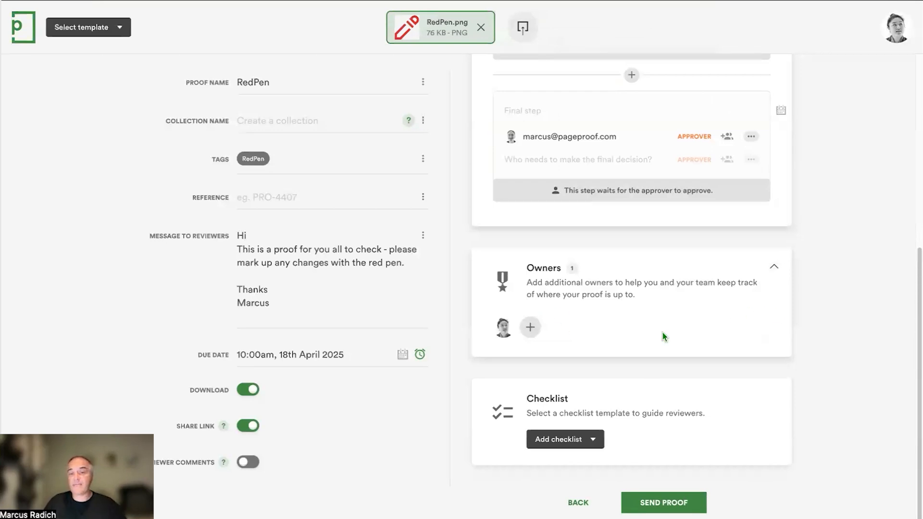
Step: Reset the proof's reviewers with No workflow and reapply the Design Review workflow template
{"action": "scroll", "coordinate": [884, 304], "scroll_direction": "up", "scroll_amount": 5}
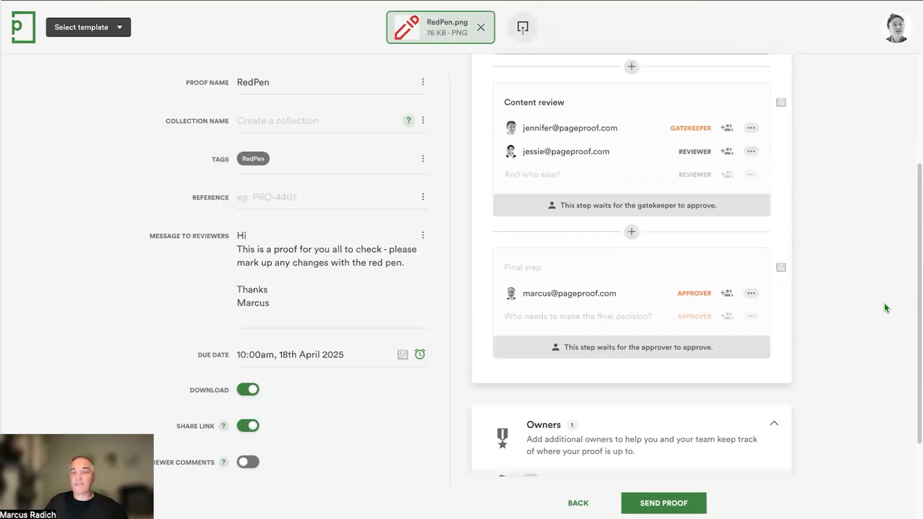
{"action": "scroll", "coordinate": [885, 303], "scroll_direction": "up", "scroll_amount": 2}
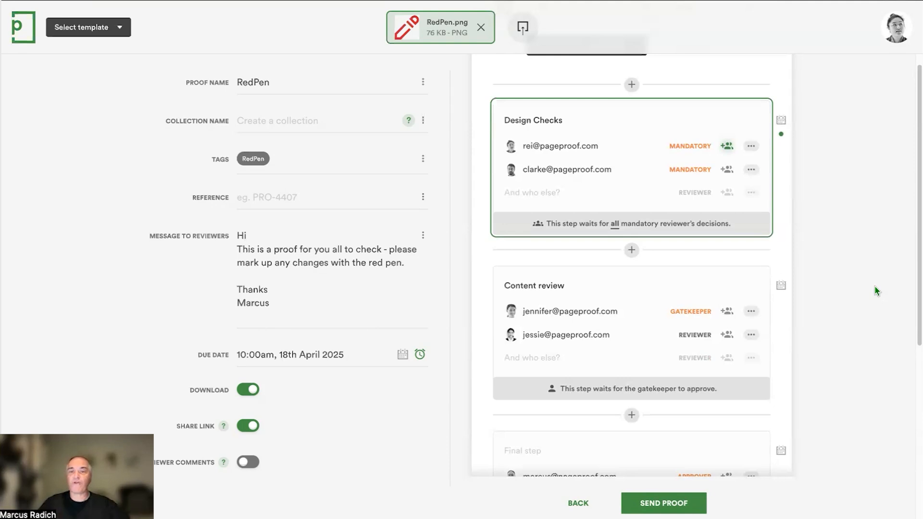
{"action": "scroll", "coordinate": [830, 284], "scroll_direction": "up", "scroll_amount": 3}
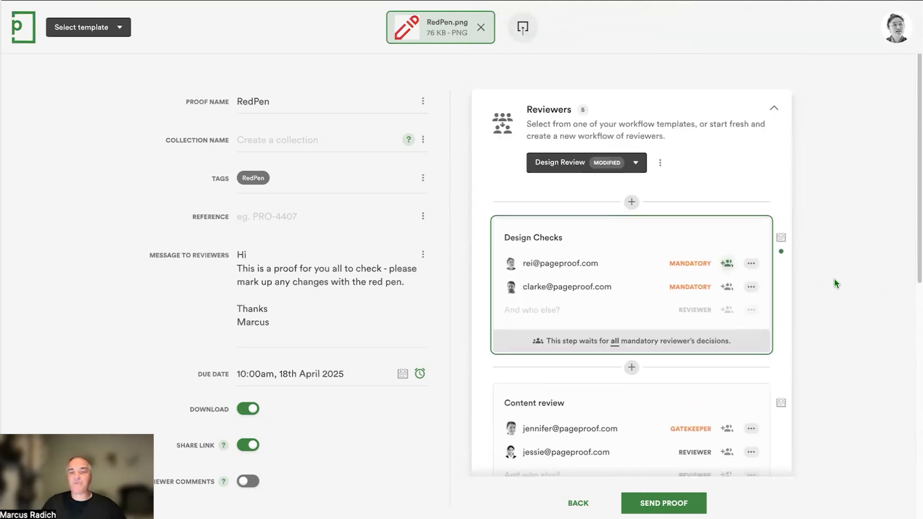
{"action": "left_click", "coordinate": [635, 164]}
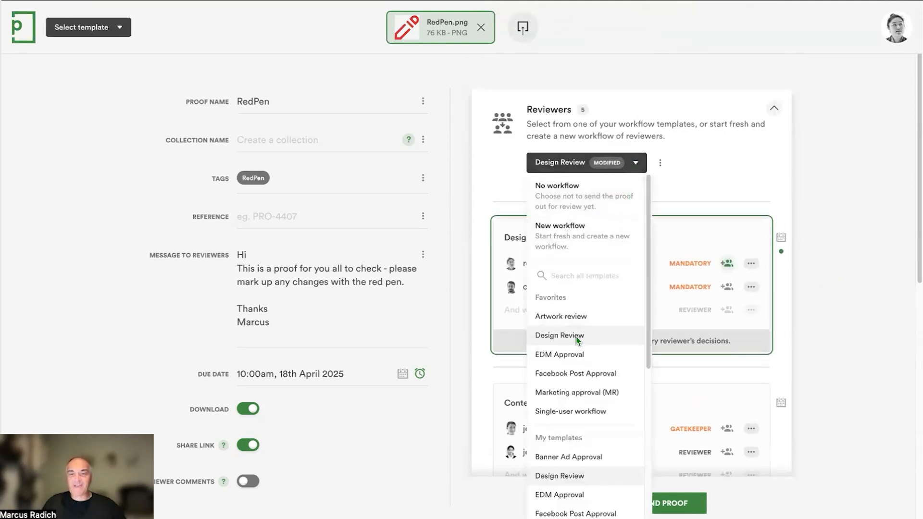
{"action": "left_click", "coordinate": [573, 195]}
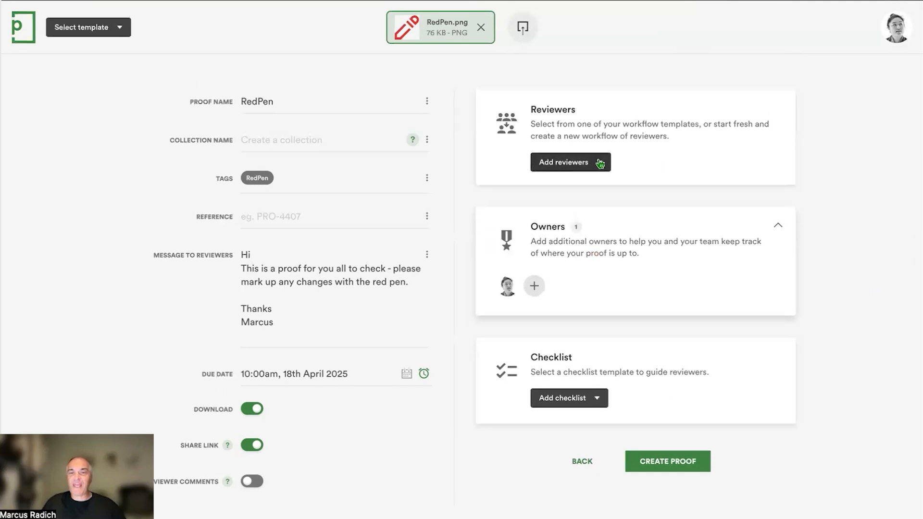
{"action": "left_click", "coordinate": [600, 164]}
{"action": "left_click", "coordinate": [583, 295]}
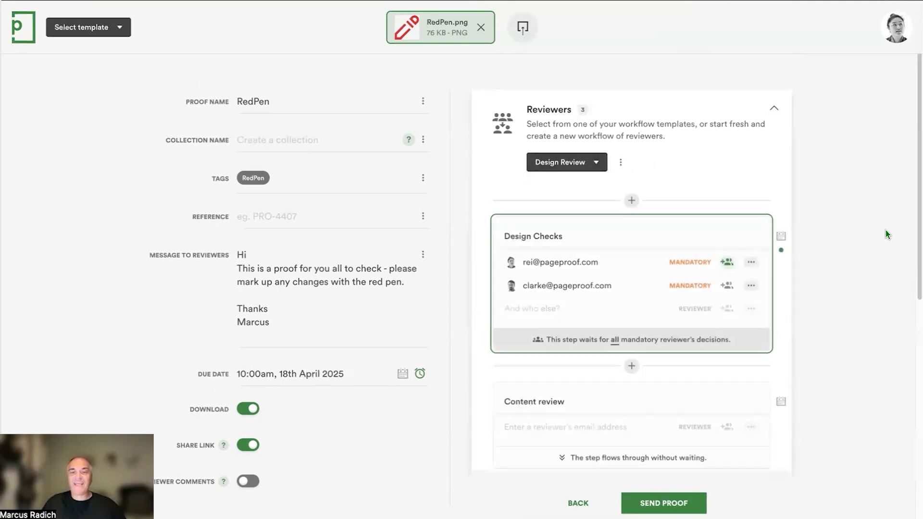
Step: Fill the empty Content review step with the Marketing user group
{"action": "scroll", "coordinate": [887, 234], "scroll_direction": "down", "scroll_amount": 5}
{"action": "scroll", "coordinate": [887, 234], "scroll_direction": "up", "scroll_amount": 2}
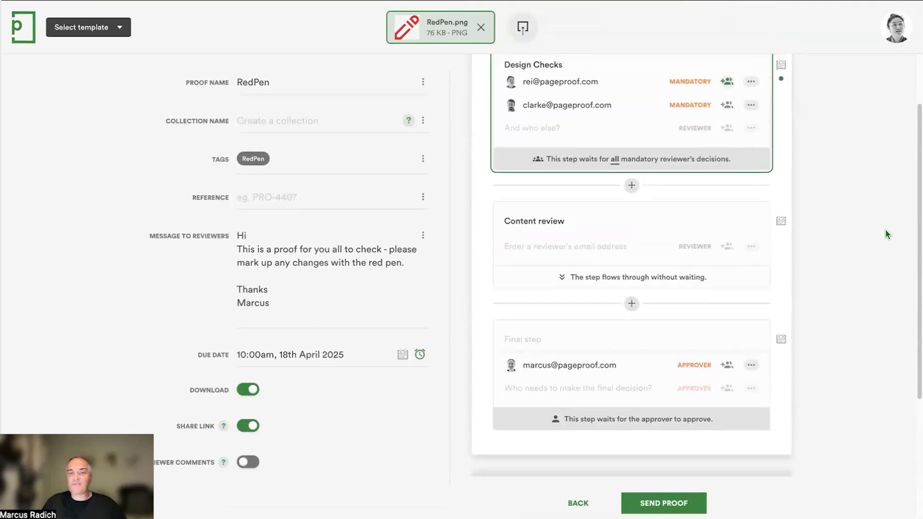
{"action": "left_click", "coordinate": [513, 247]}
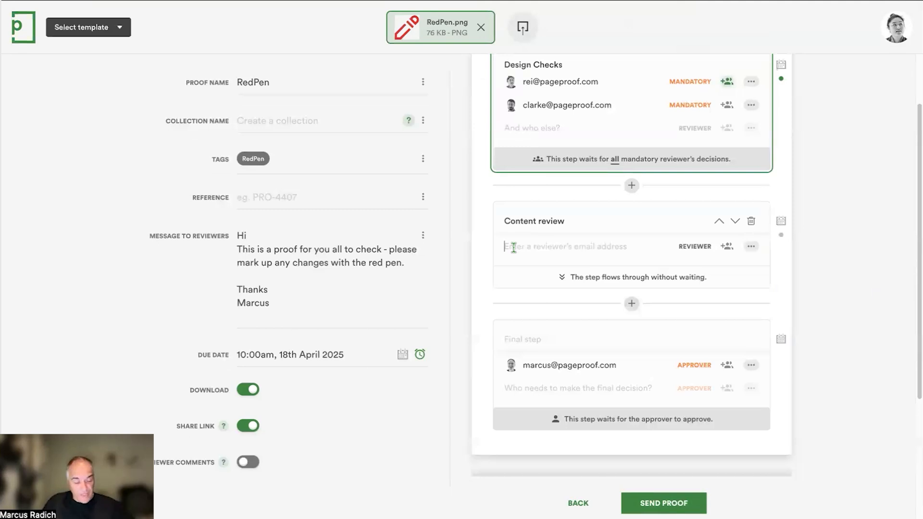
{"action": "type", "text": "#"}
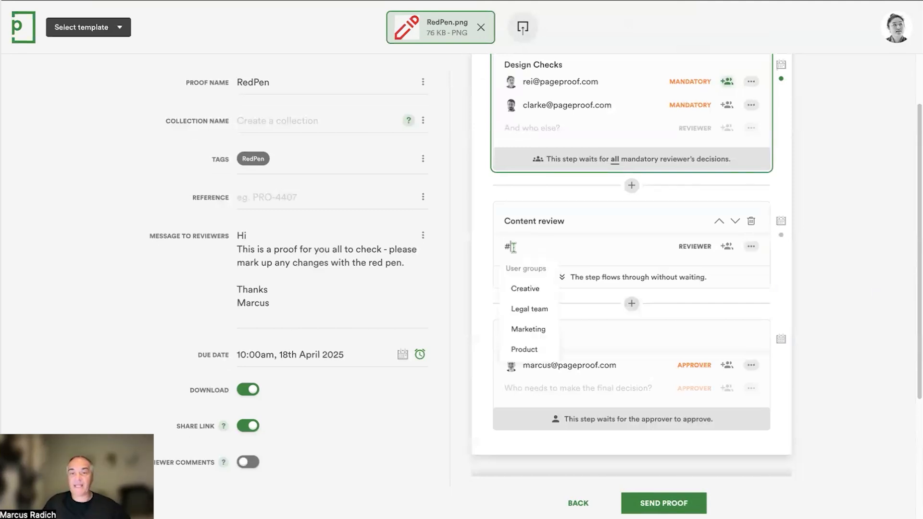
{"action": "left_click", "coordinate": [529, 329]}
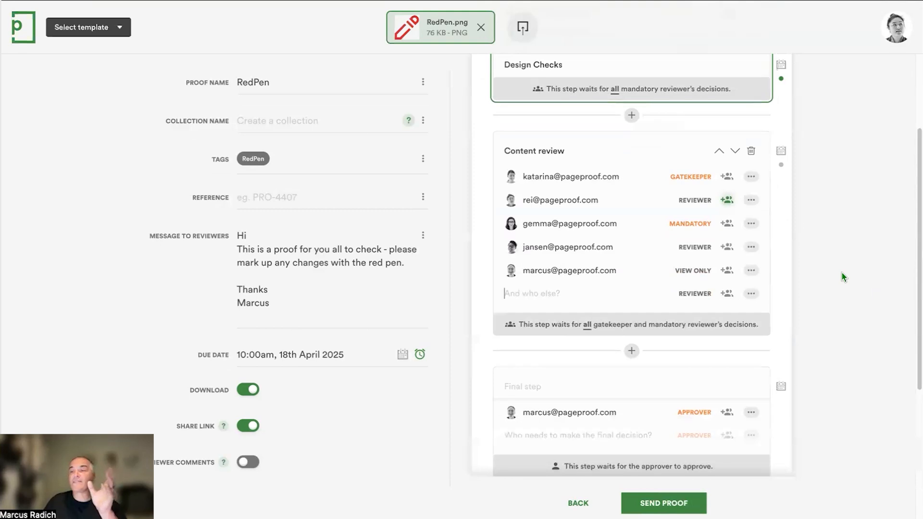
Step: Add the Legal team user group as approvers in the Final step of the workflow
{"action": "scroll", "coordinate": [842, 273], "scroll_direction": "down", "scroll_amount": 3}
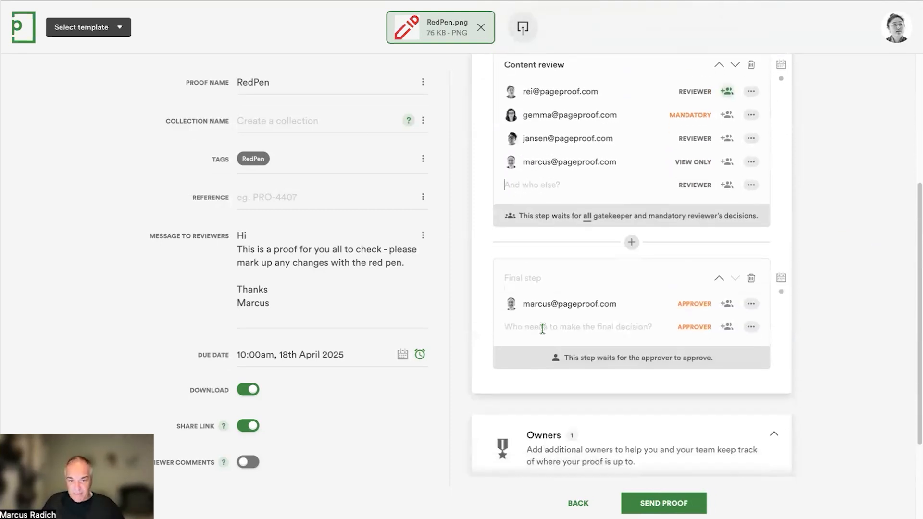
{"action": "left_click", "coordinate": [542, 326]}
{"action": "type", "text": "#"}
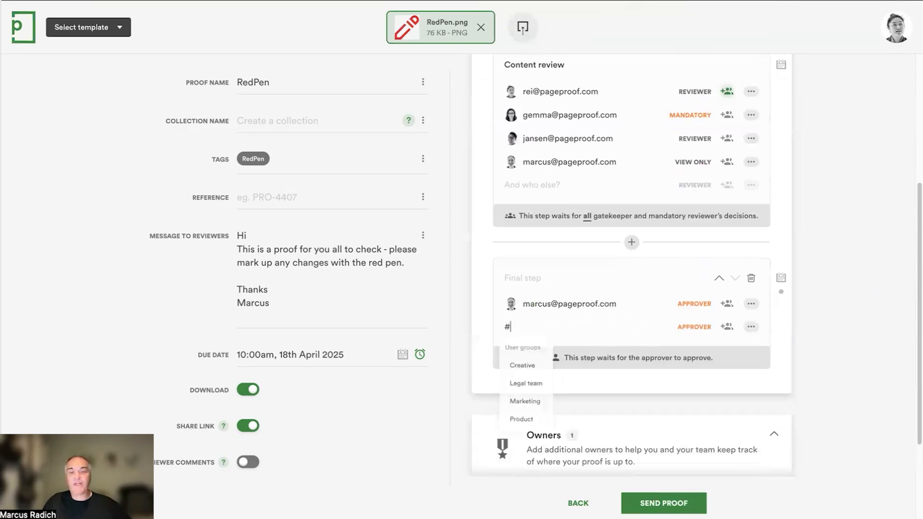
{"action": "left_click", "coordinate": [534, 391]}
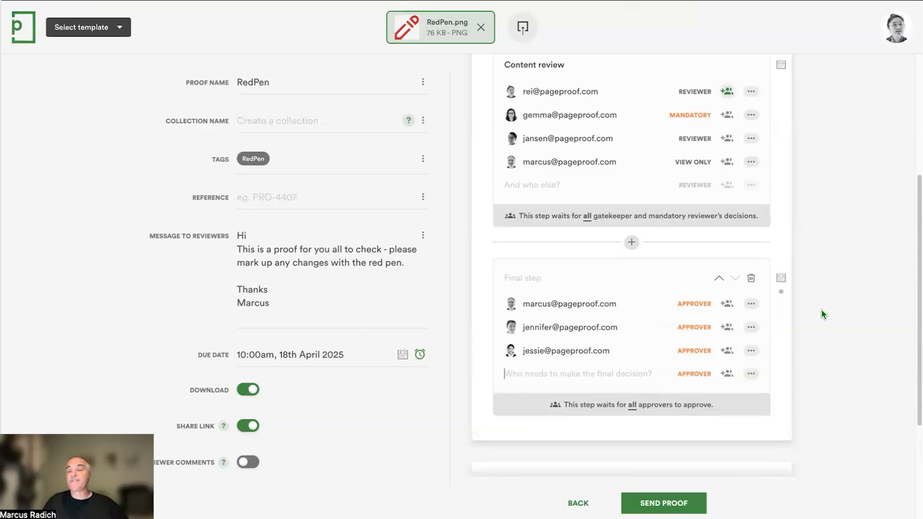
{"action": "mouse_move", "coordinate": [696, 290]}
{"action": "left_mouse_down"}
{"action": "mouse_move", "coordinate": [668, 293]}
{"action": "mouse_move", "coordinate": [663, 355]}
{"action": "left_mouse_up"}
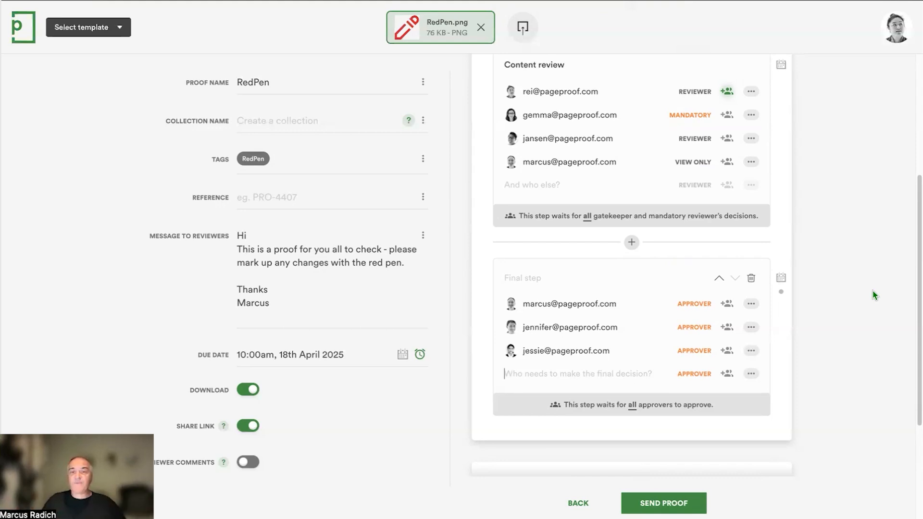
{"action": "scroll", "coordinate": [874, 295], "scroll_direction": "up", "scroll_amount": 5}
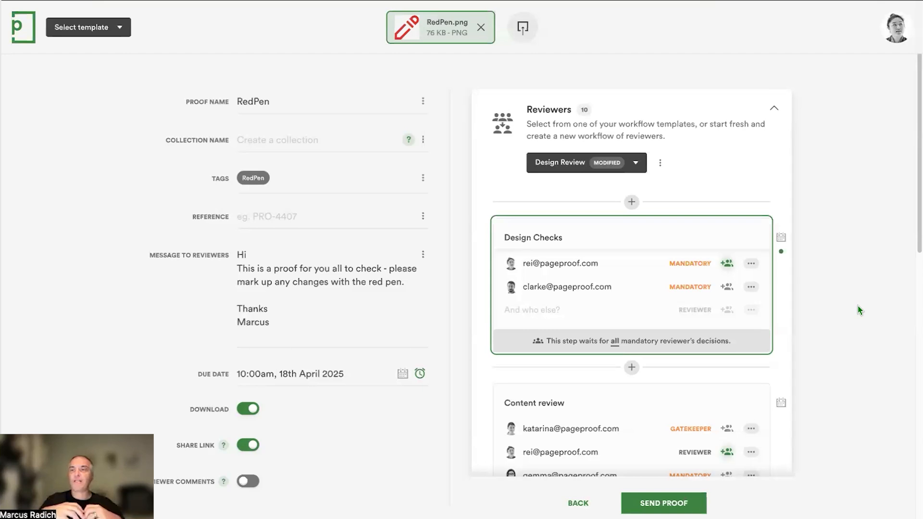
{"action": "left_click", "coordinate": [548, 308]}
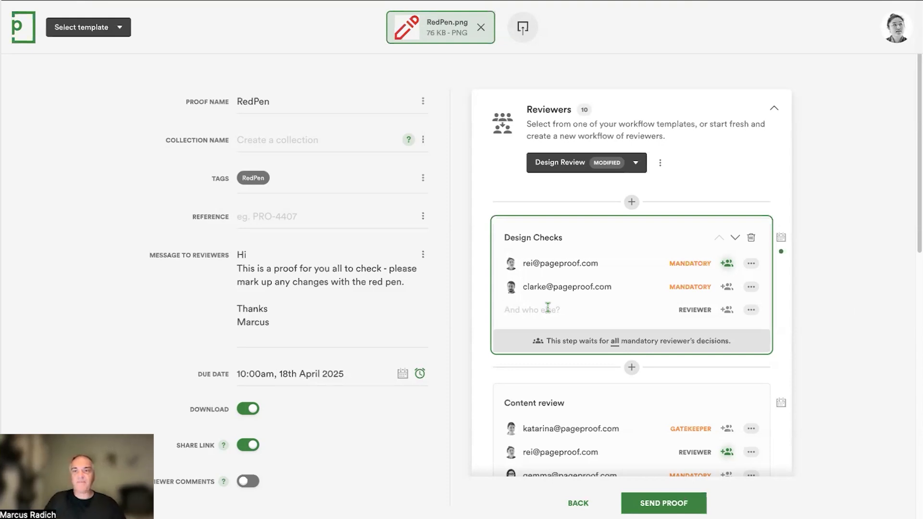
Step: Show the list of team members to review their admin rights and group memberships
{"action": "left_click", "coordinate": [898, 35]}
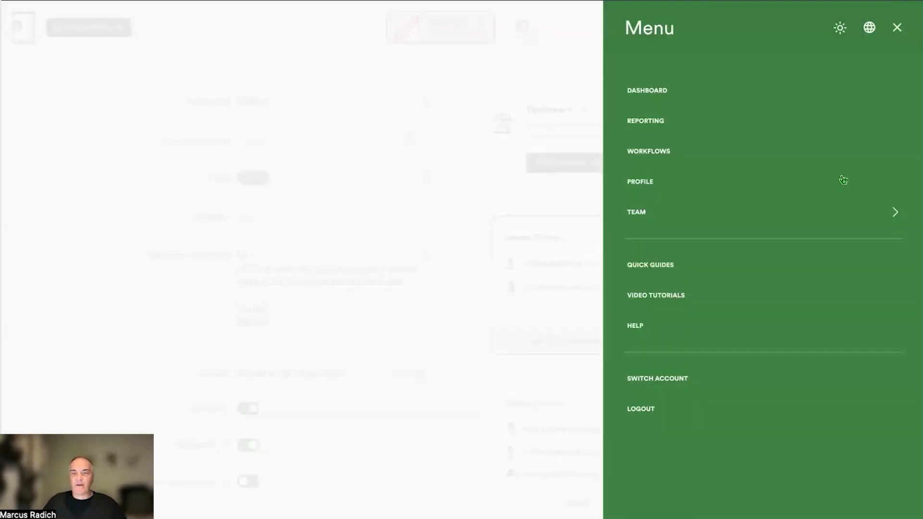
{"action": "left_click", "coordinate": [792, 214]}
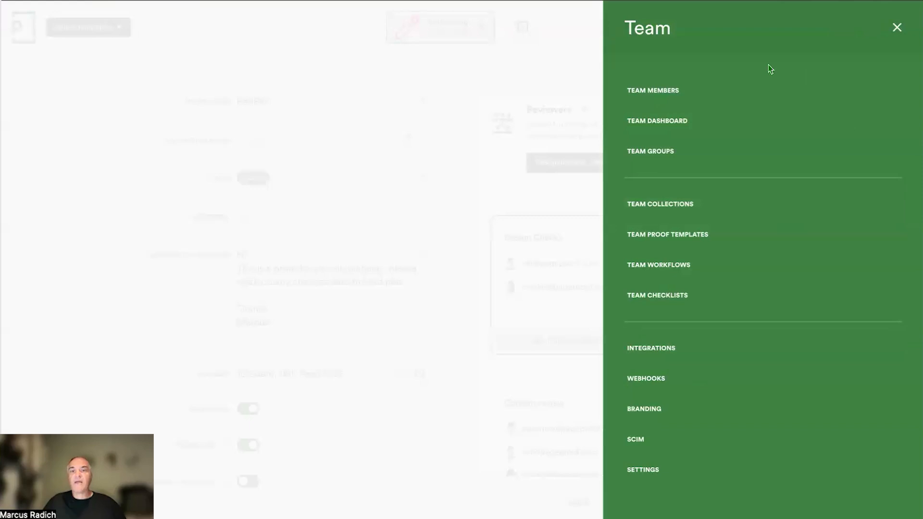
{"action": "left_click", "coordinate": [652, 91]}
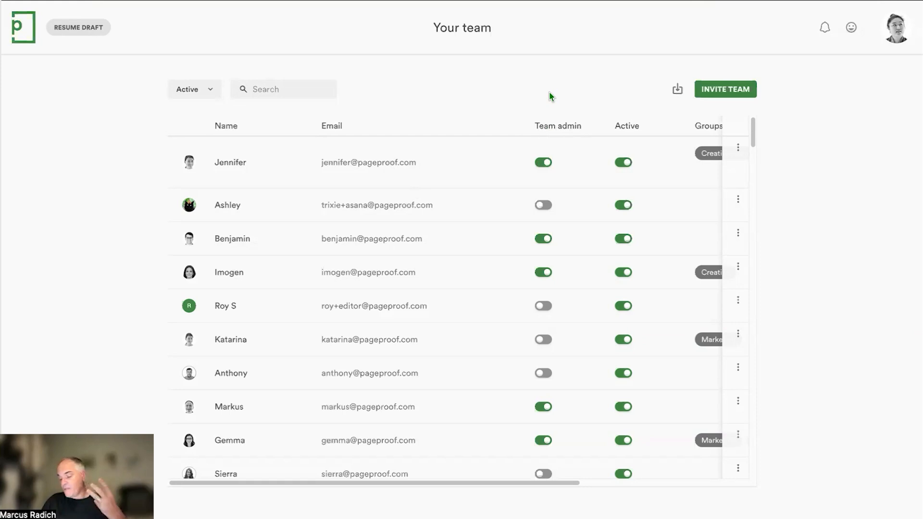
Step: View the team's account feature settings and check the address book option for including team members
{"action": "left_click", "coordinate": [898, 38]}
{"action": "left_click", "coordinate": [846, 210]}
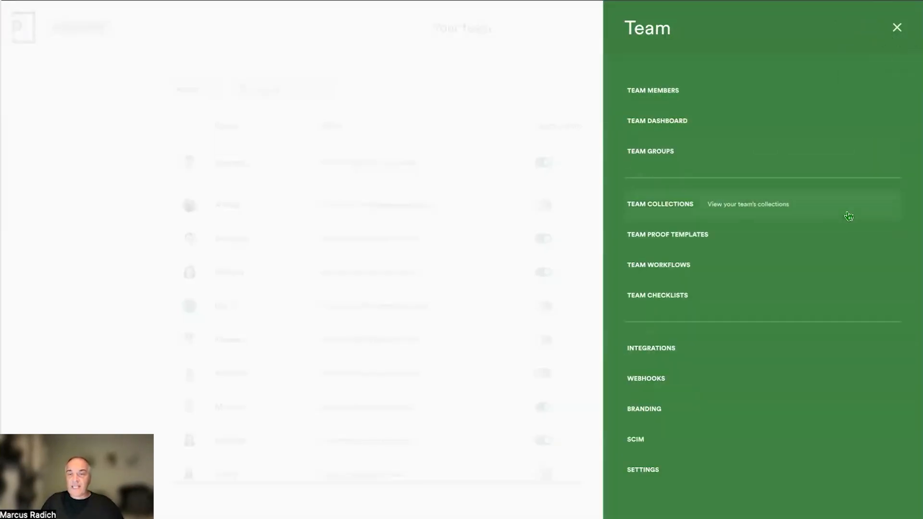
{"action": "left_click", "coordinate": [696, 475]}
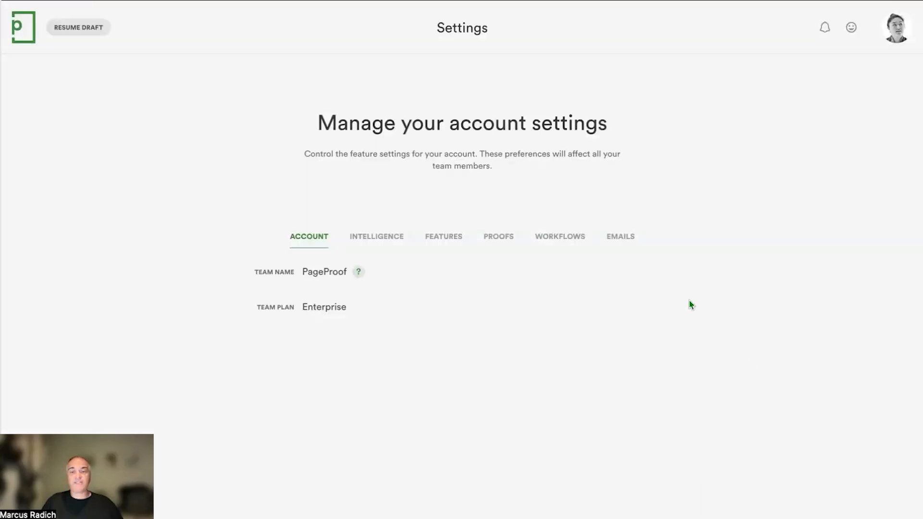
{"action": "left_click", "coordinate": [454, 247]}
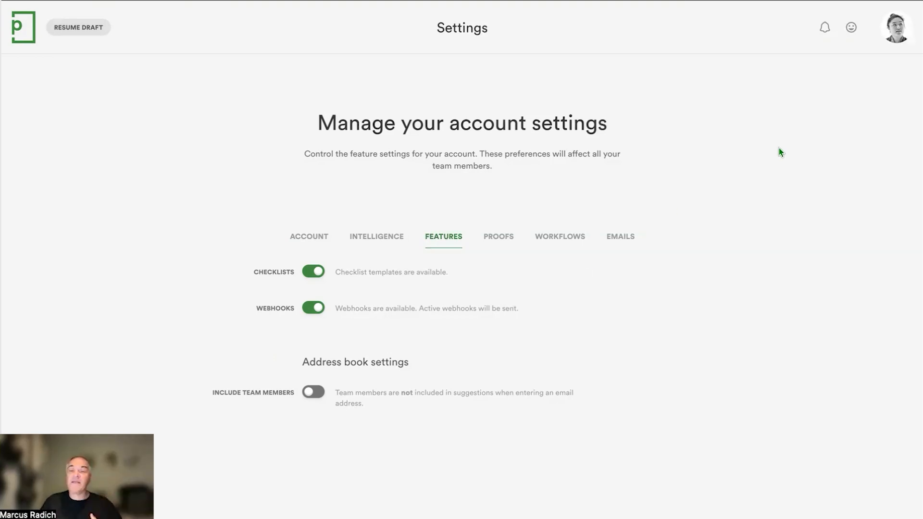
Step: Look through the address book and About me details in the personal profile, and resume the RedPen draft
{"action": "left_click", "coordinate": [896, 32]}
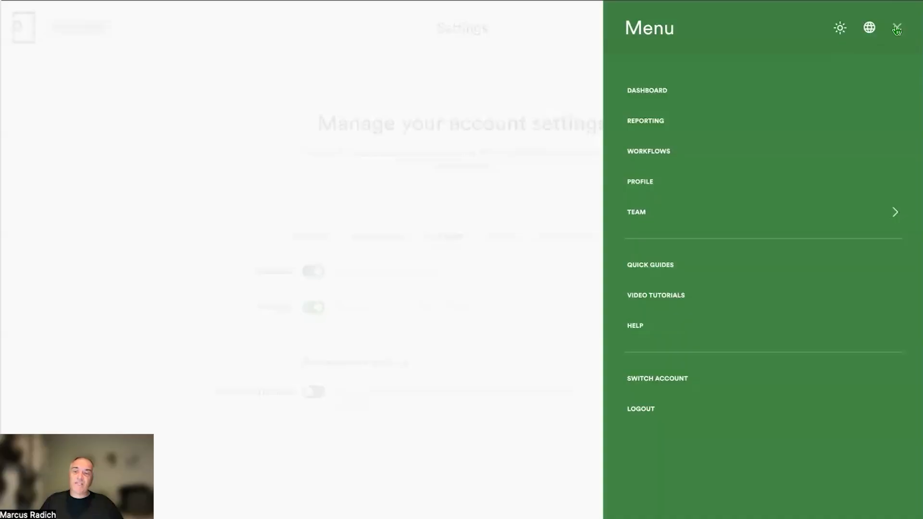
{"action": "left_click", "coordinate": [652, 186]}
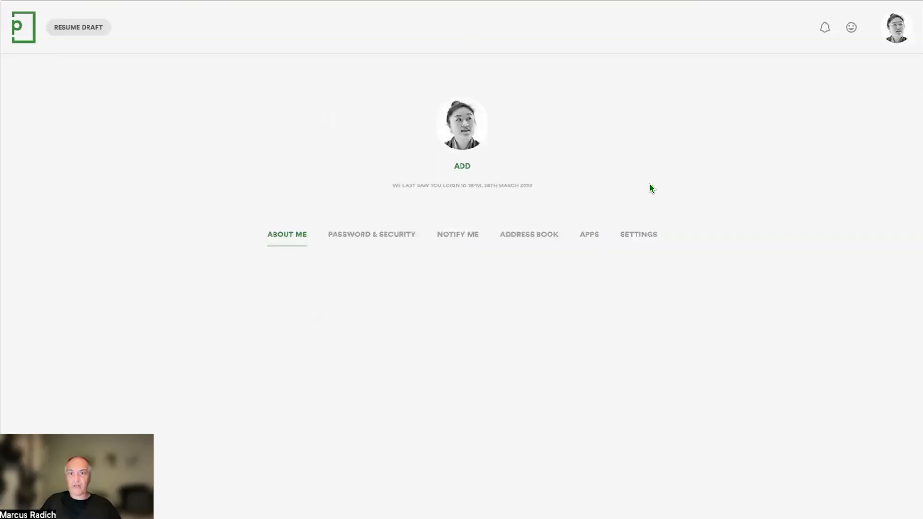
{"action": "left_click", "coordinate": [522, 236]}
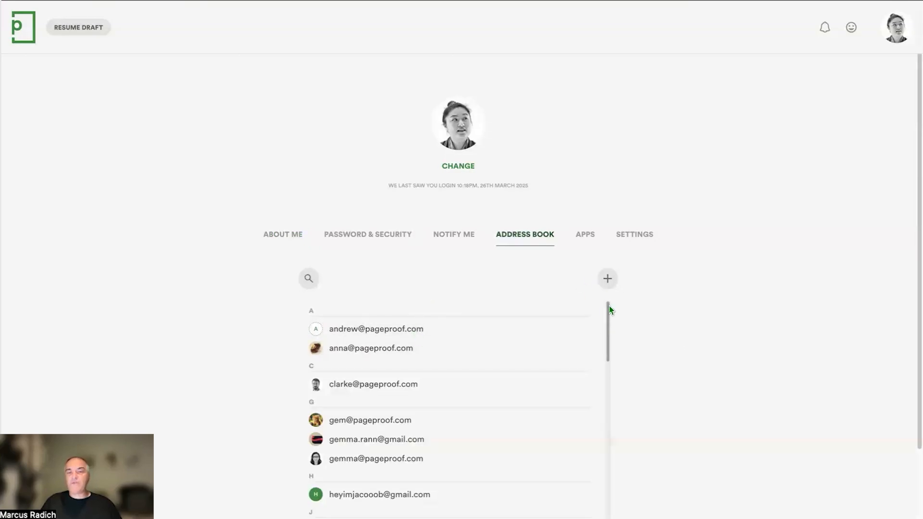
{"action": "left_click", "coordinate": [278, 237]}
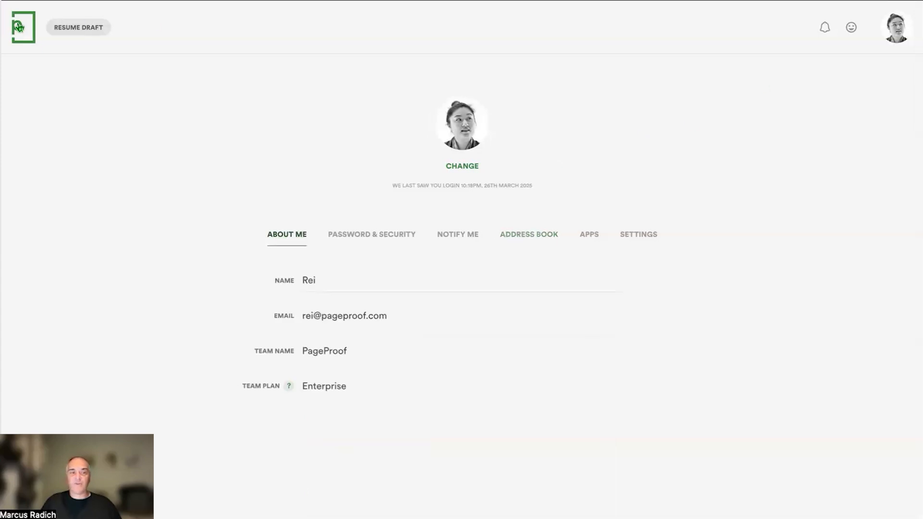
{"action": "left_click", "coordinate": [72, 30]}
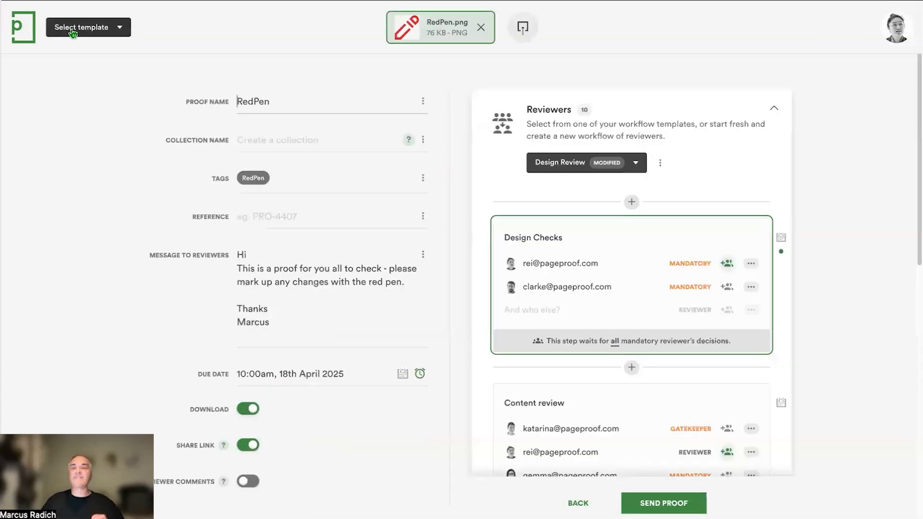